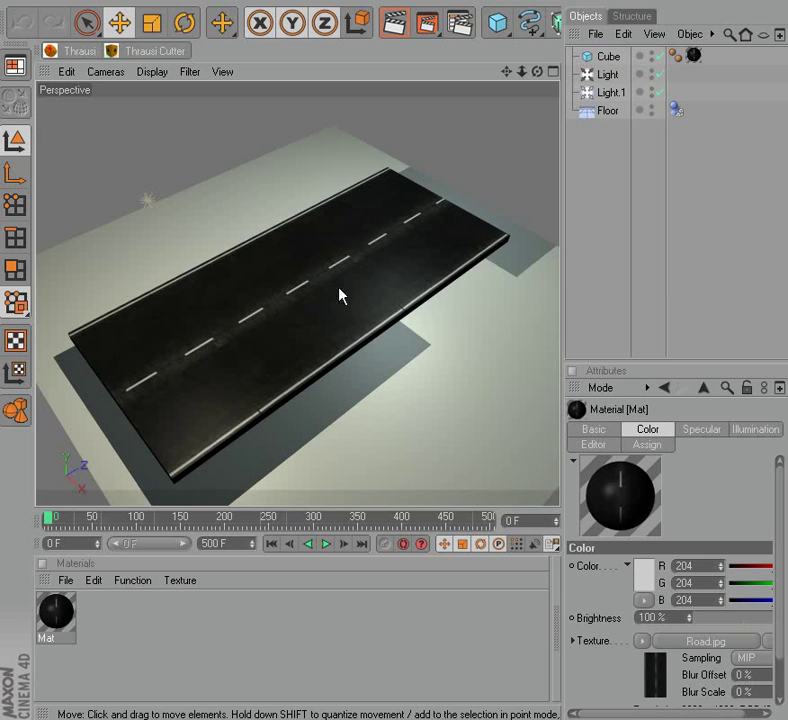
Step: In the Right view, lift the Floor on Y under the slab, then zoom into the Top view
middle_click(217, 279)
middle_click(202, 397)
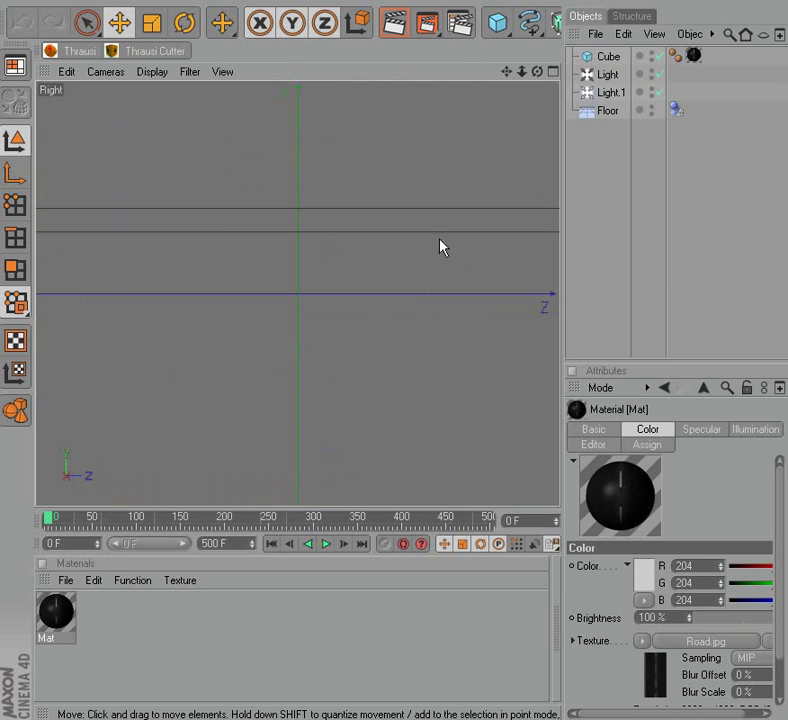
left_click(600, 116)
left_click_drag(304, 245, 304, 199)
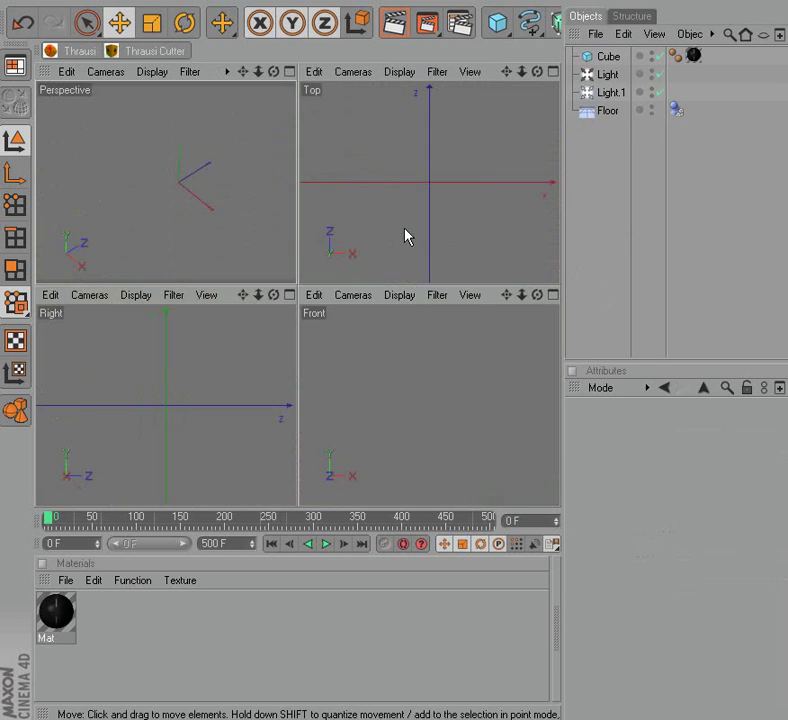
middle_click(405, 236)
scroll(378, 239, "down", 2)
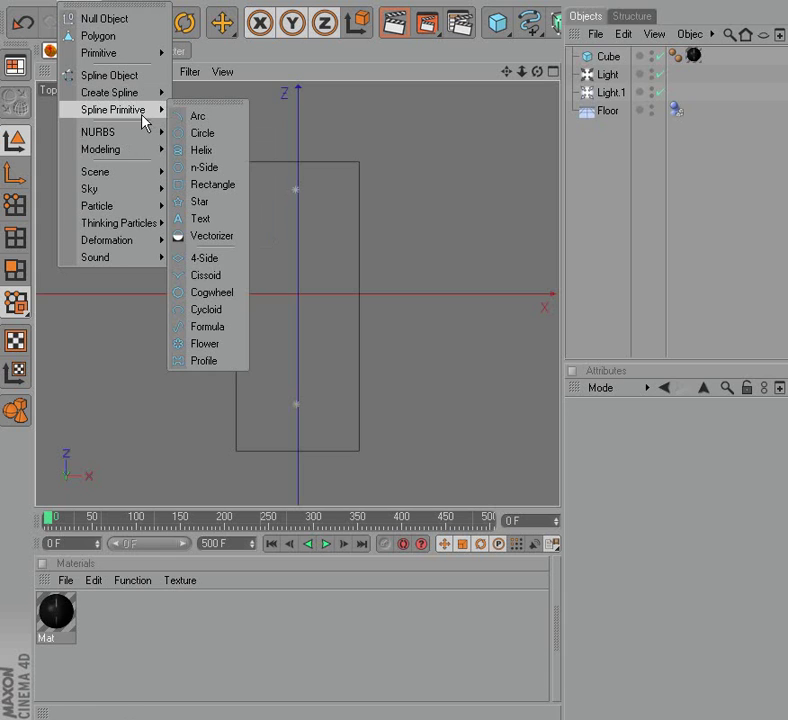
mouse_move(110, 92)
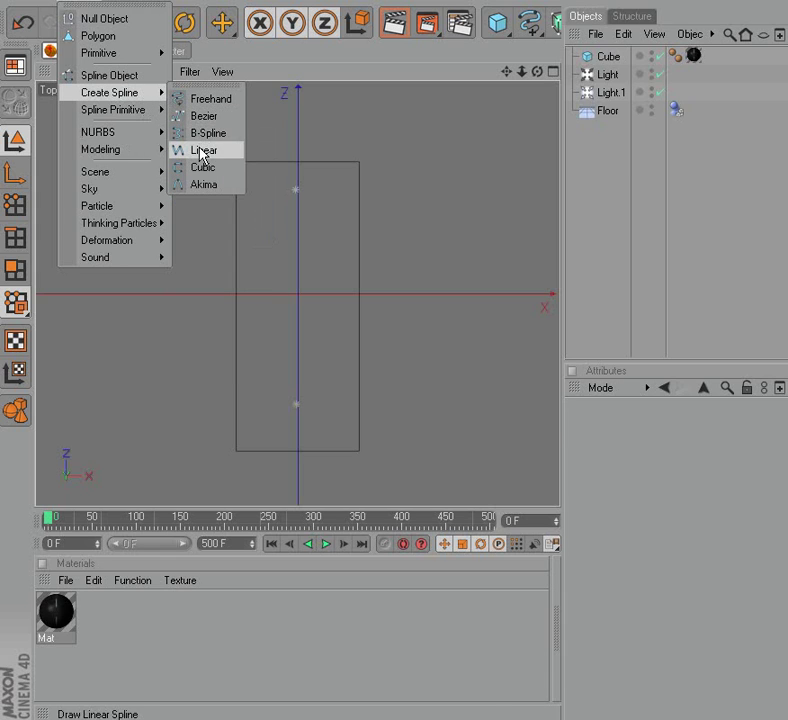
Step: Draw a zigzag Linear spline of ten points down the slab's length in the Top view
left_click(203, 153)
left_click(298, 127)
left_click(296, 176)
left_click(292, 200)
left_click(296, 215)
left_click(296, 240)
left_click(296, 257)
left_click(295, 271)
left_click(295, 304)
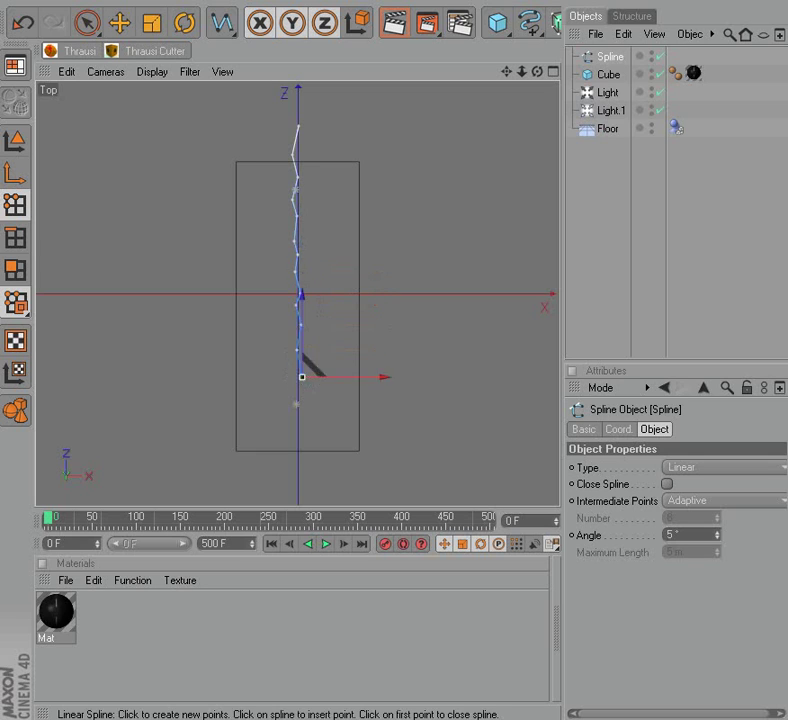
left_click(298, 428)
left_click(297, 473)
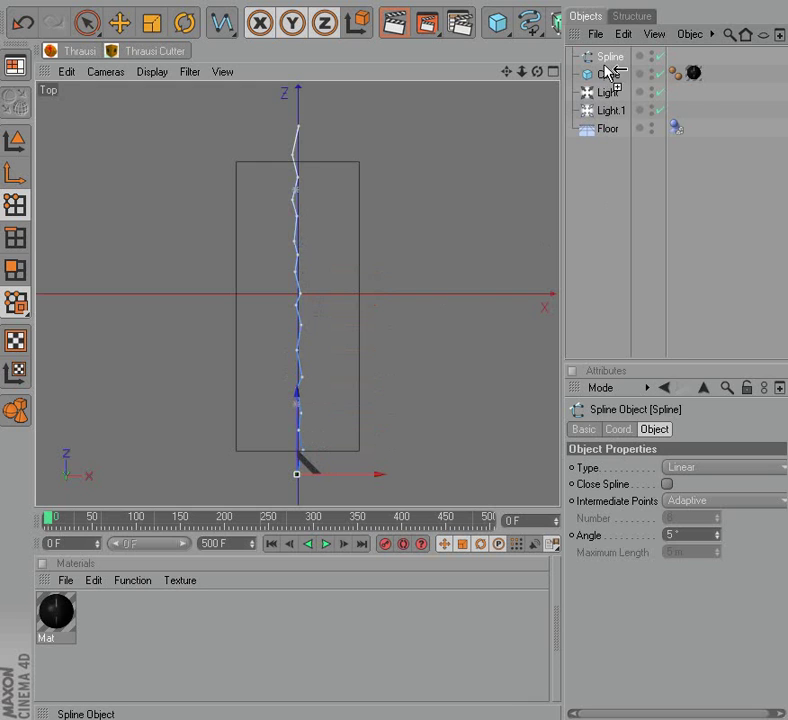
Step: Duplicate the crack spline with copy and paste, ready to move it
key("ctrl+c")
key("ctrl+v")
left_click(15, 140)
Step: Shift Spline.1 sideways on X and realign both crack splines around the slab's centre line
left_click_drag(350, 291, 298, 293)
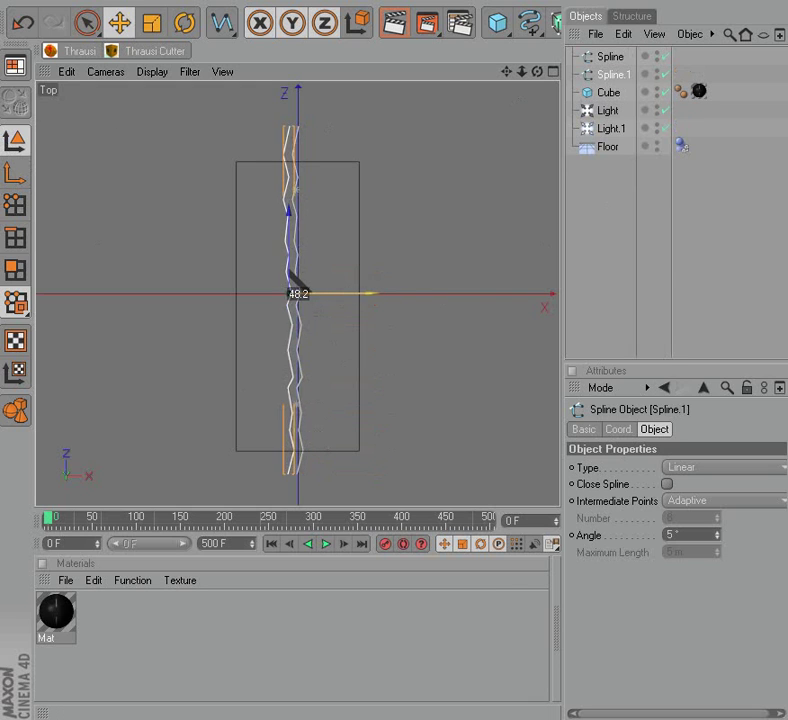
key("ctrl+a")
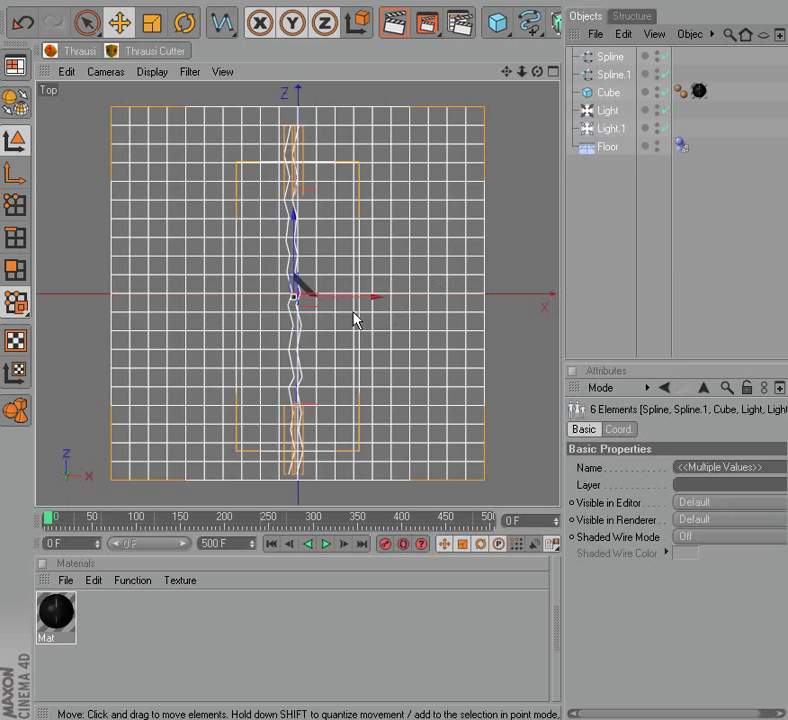
left_click(589, 57)
left_click(610, 74, "shift")
left_click_drag(345, 293, 351, 293)
left_click(610, 74)
left_click_drag(294, 292, 298, 293)
left_click(610, 57)
left_click_drag(383, 295, 392, 295)
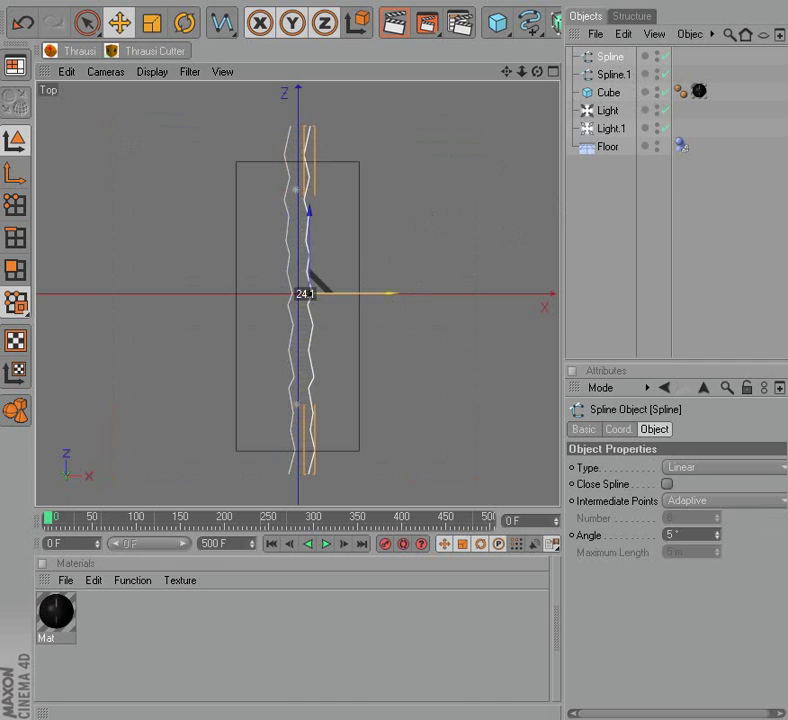
left_click(603, 75, "shift")
Step: In the Perspective view, lift both crack splines up on Y above the road
middle_click(397, 340)
middle_click(203, 218)
mouse_move(324, 246)
left_mouse_down()
mouse_move(324, 190)
mouse_move(324, 206)
left_mouse_up()
Step: Open the Thrausi dialog and group both crack splines under a Null Object
left_click(72, 56)
left_click_drag(55, 2, 620, 185)
right_click(613, 76)
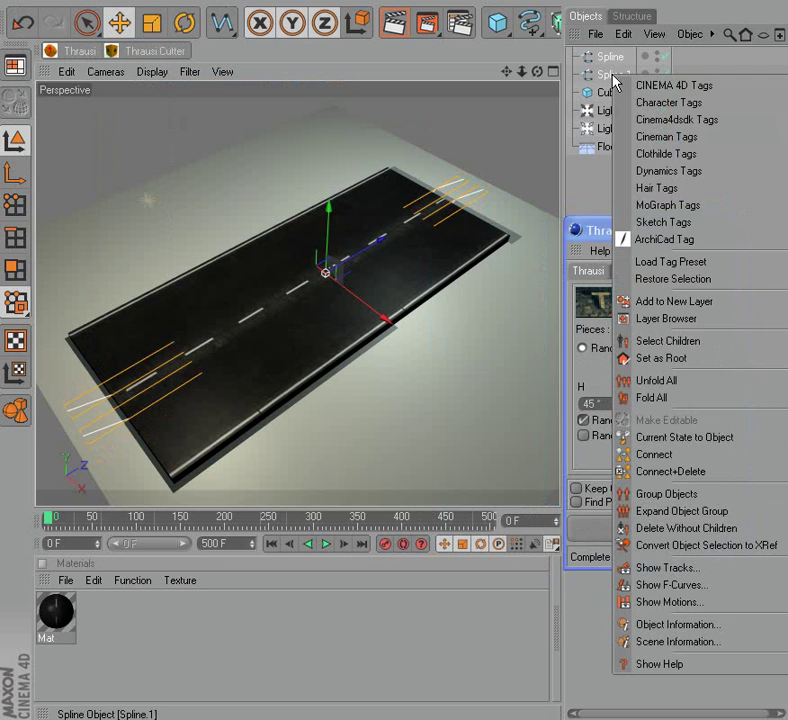
left_click(686, 494)
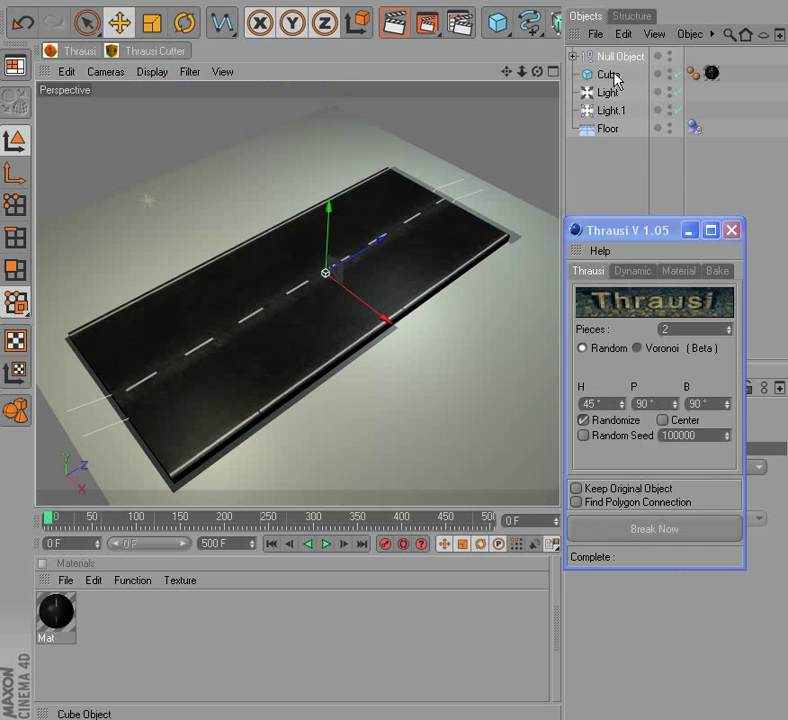
Step: Set Thrausi to Voronoi by the Null Object, 20 pieces, 20 m spline offset, and break the Cube
left_click(637, 348)
left_click_drag(697, 410, 697, 405)
left_click(681, 329)
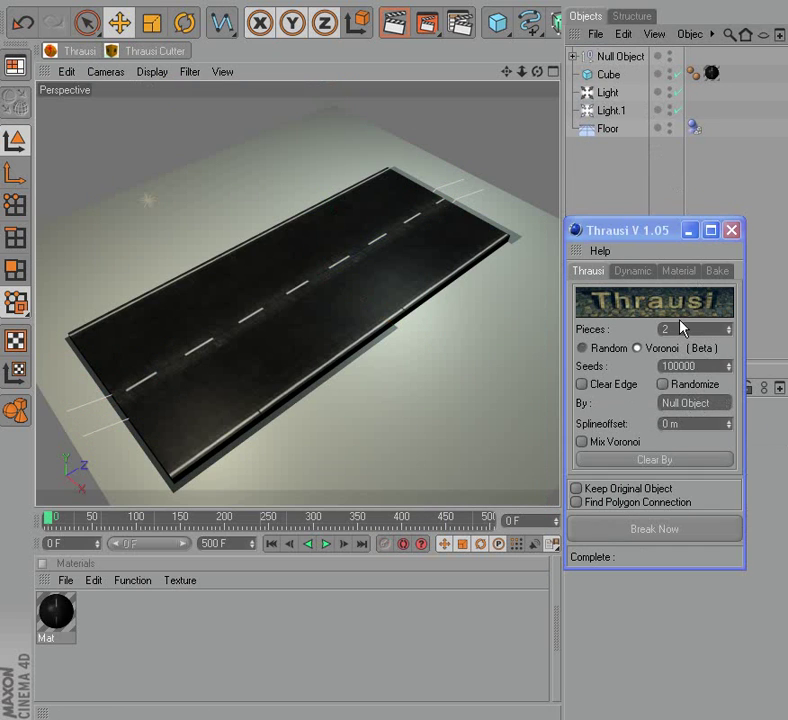
type("20")
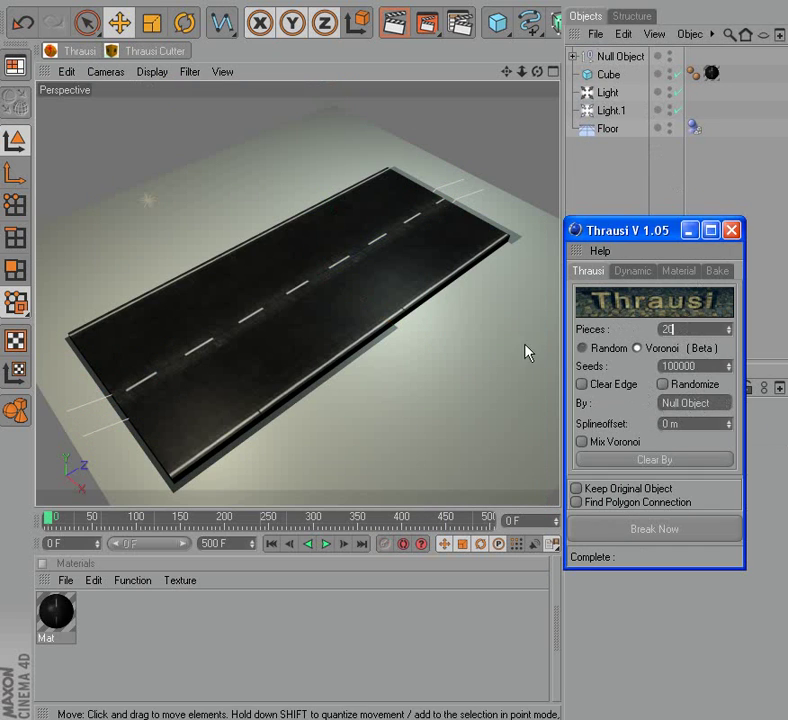
left_click(396, 334)
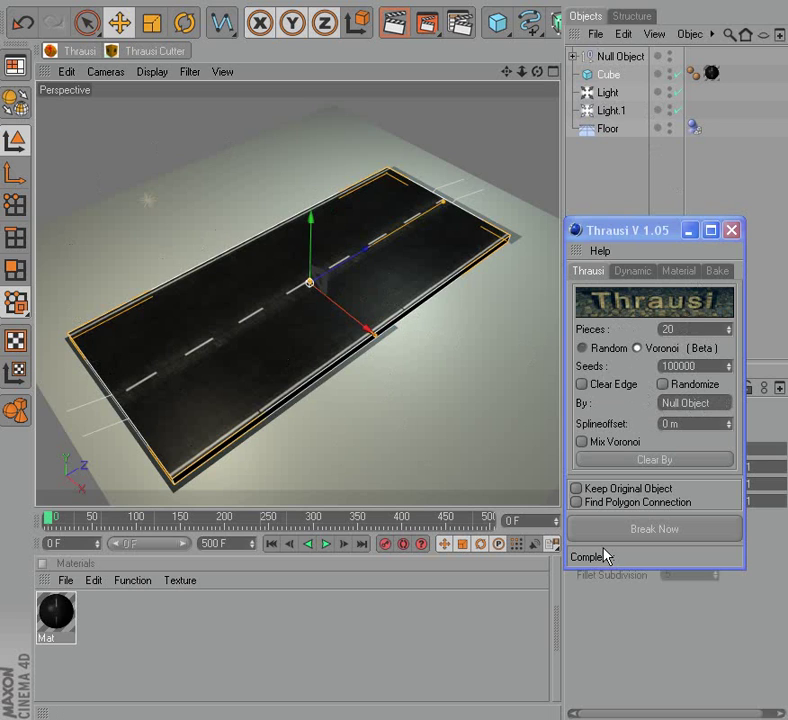
left_click(691, 423)
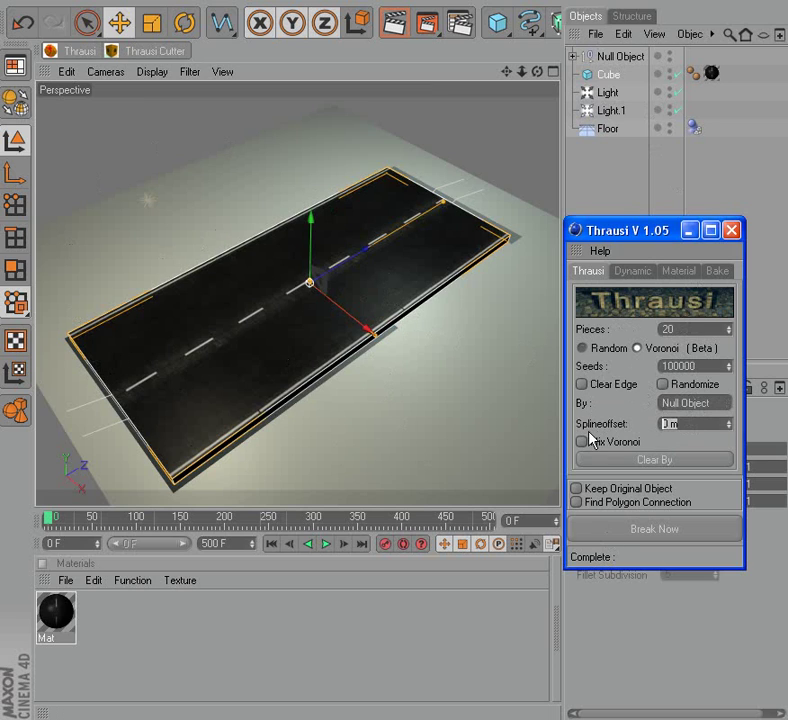
type("20")
key("Return")
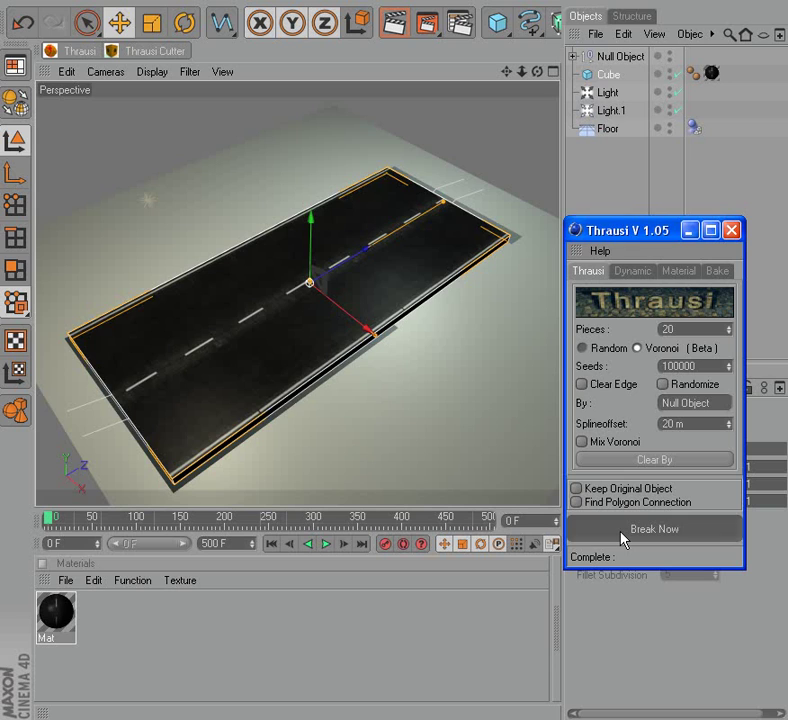
left_click(621, 532)
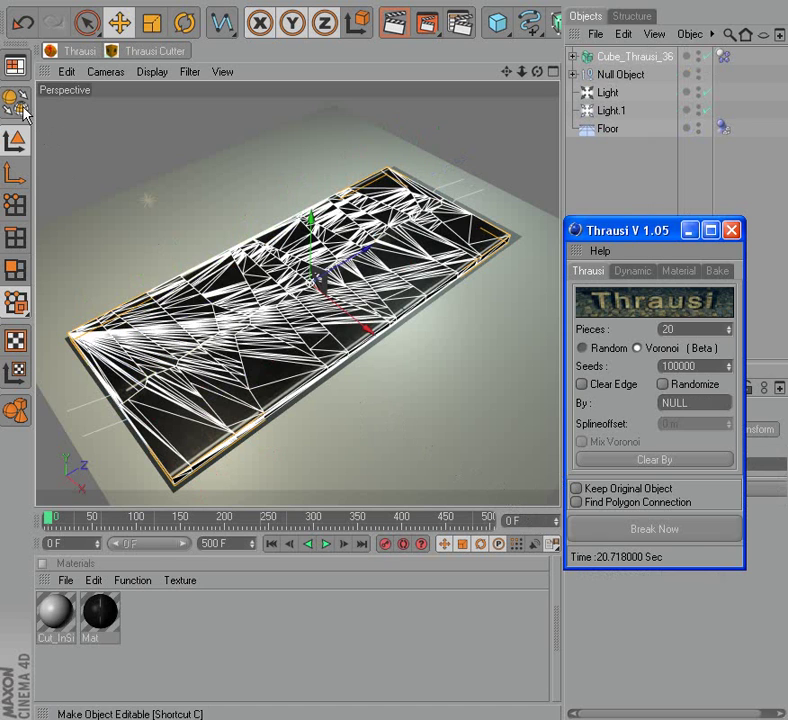
Step: Once the break finishes, select the resulting Cube_Thrausi_36 fracture object
left_click(665, 197)
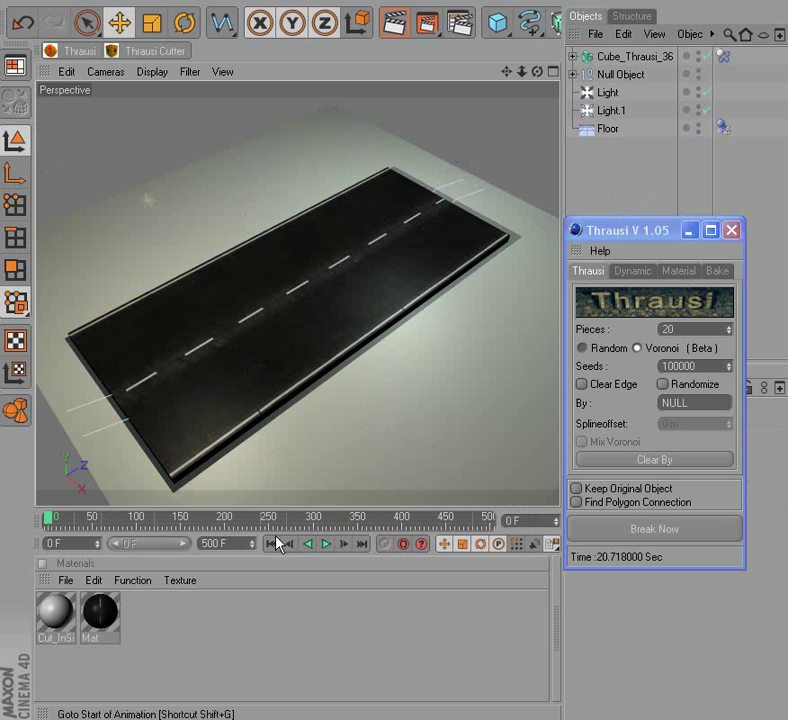
left_click(460, 207)
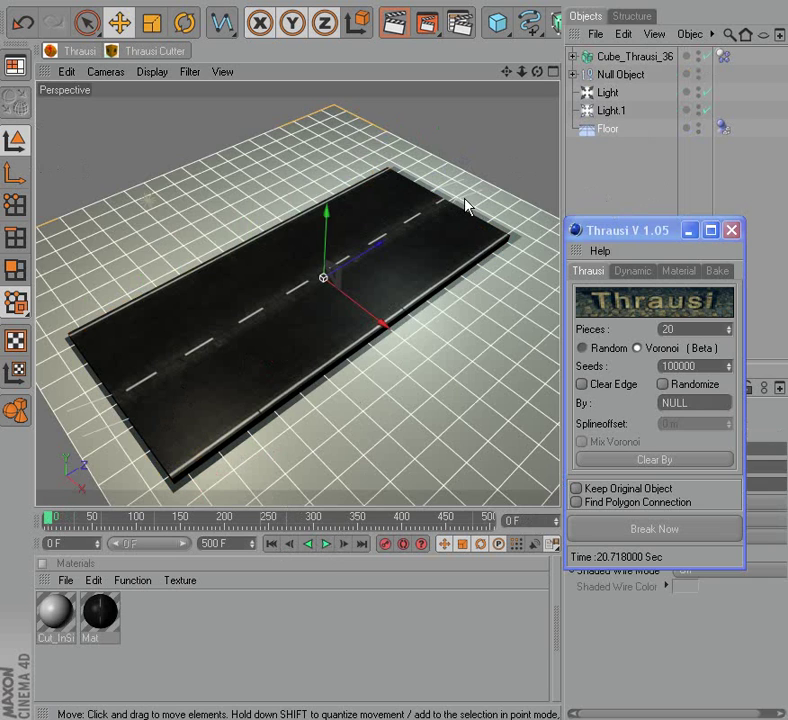
Step: Disable the Cube_Thrausi_36 object and orbit to look down on the road
left_click(707, 57)
scroll(422, 260, "up", 3)
scroll(472, 245, "up", 3)
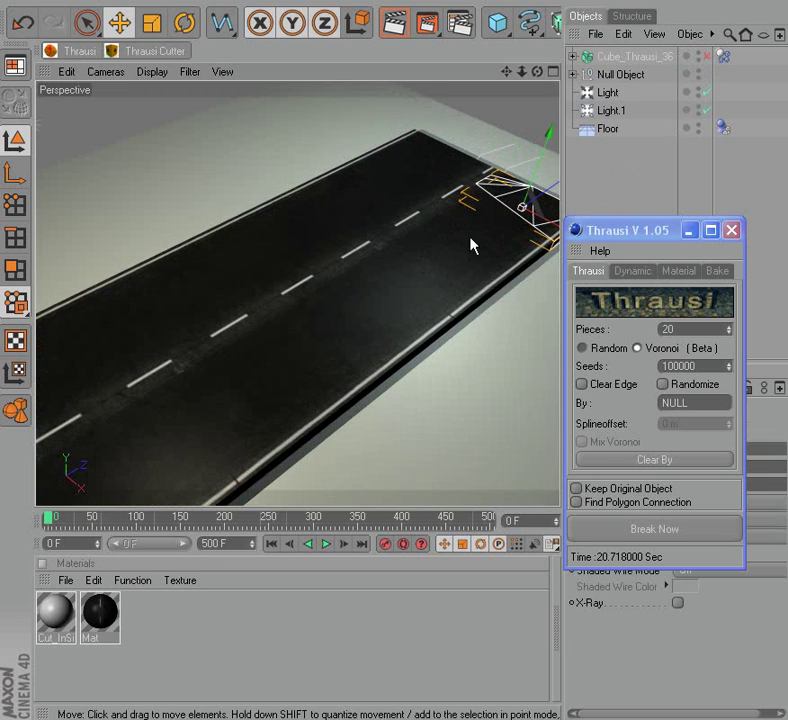
left_click_drag(522, 71, 580, 82)
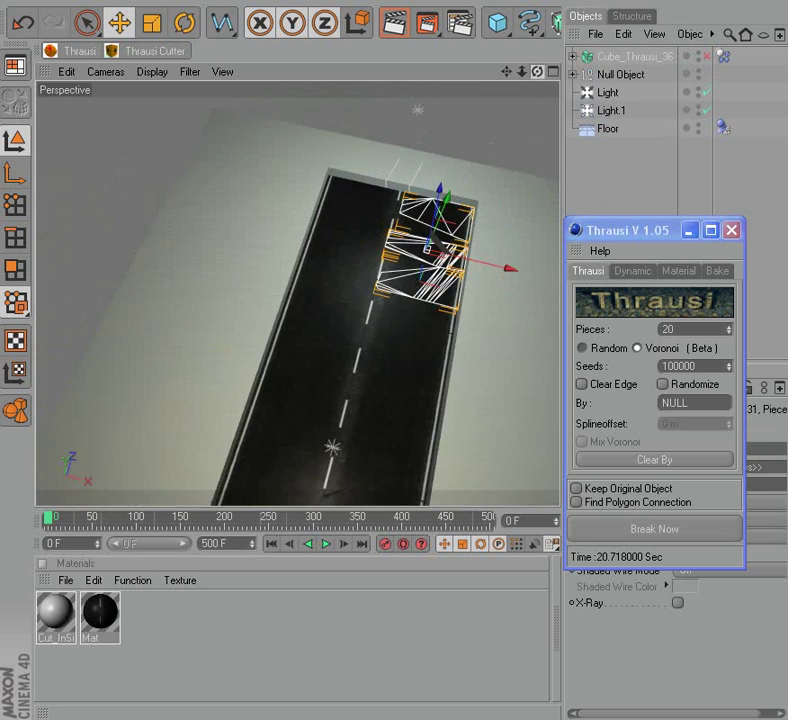
Step: Box-select all shattered road pieces in the Top view, then return to Perspective
middle_click(468, 150)
middle_click(462, 165)
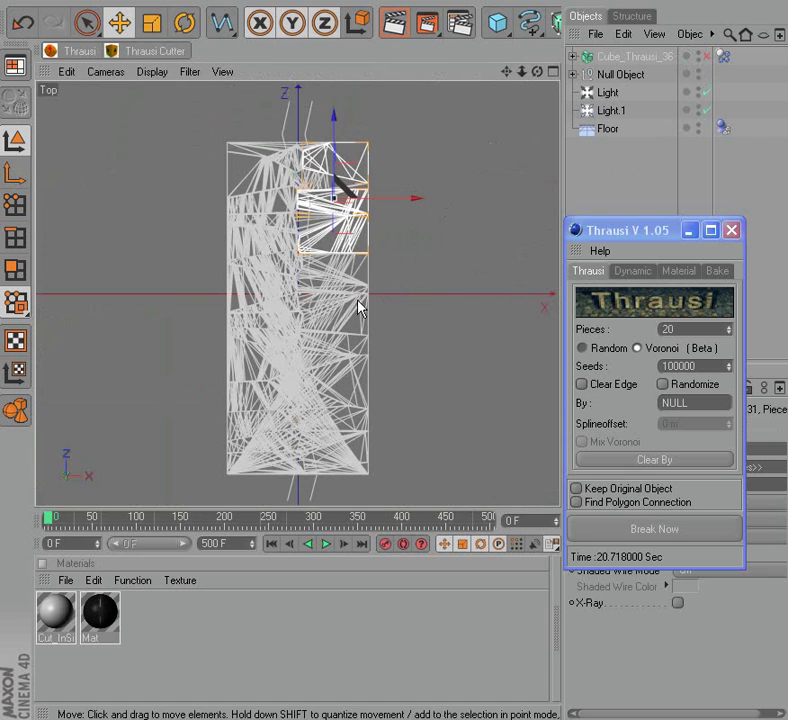
left_click_drag(86, 22, 144, 36)
left_click_drag(270, 120, 357, 505)
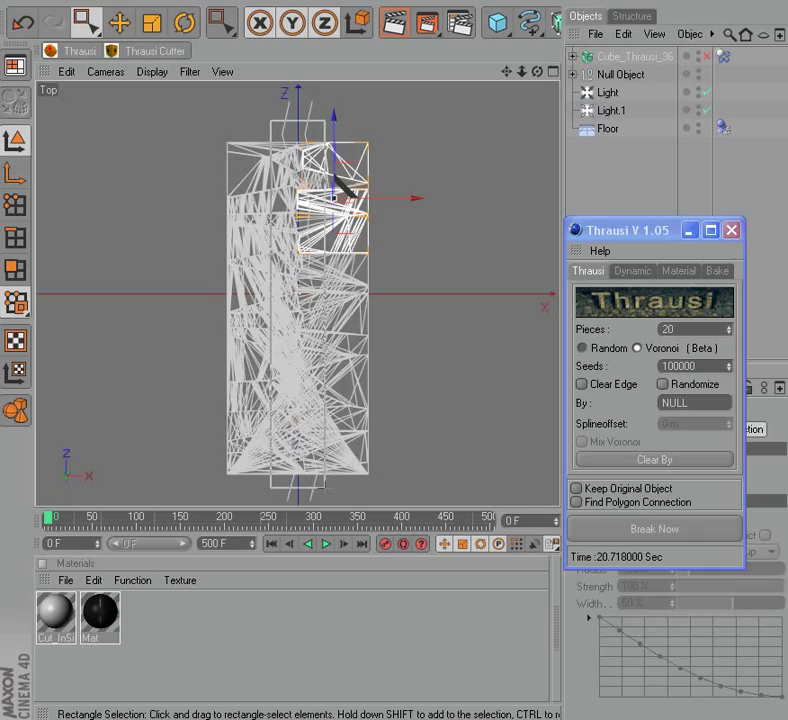
middle_click(370, 448)
middle_click(222, 258)
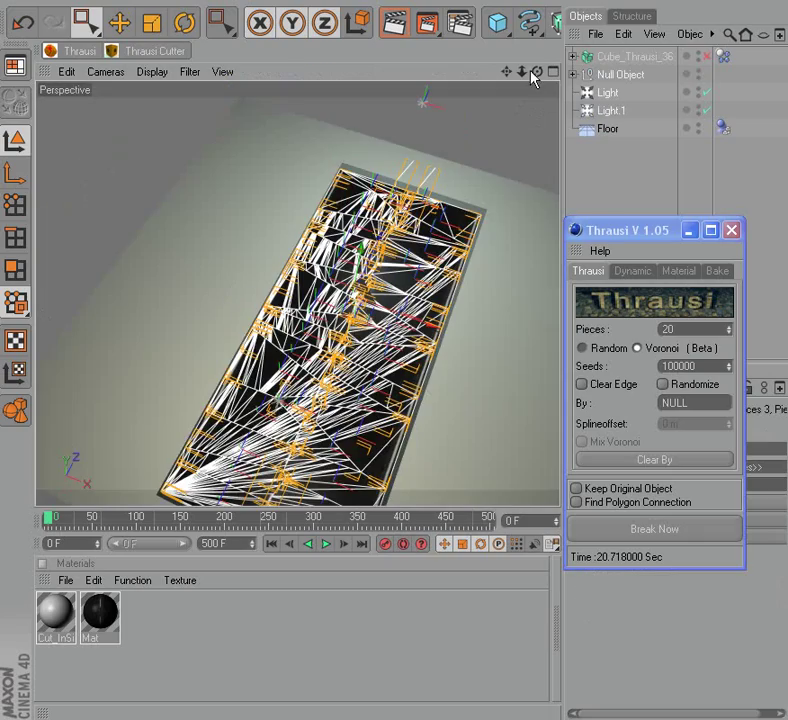
left_click_drag(535, 73, 316, 381)
scroll(316, 381, "up", 3)
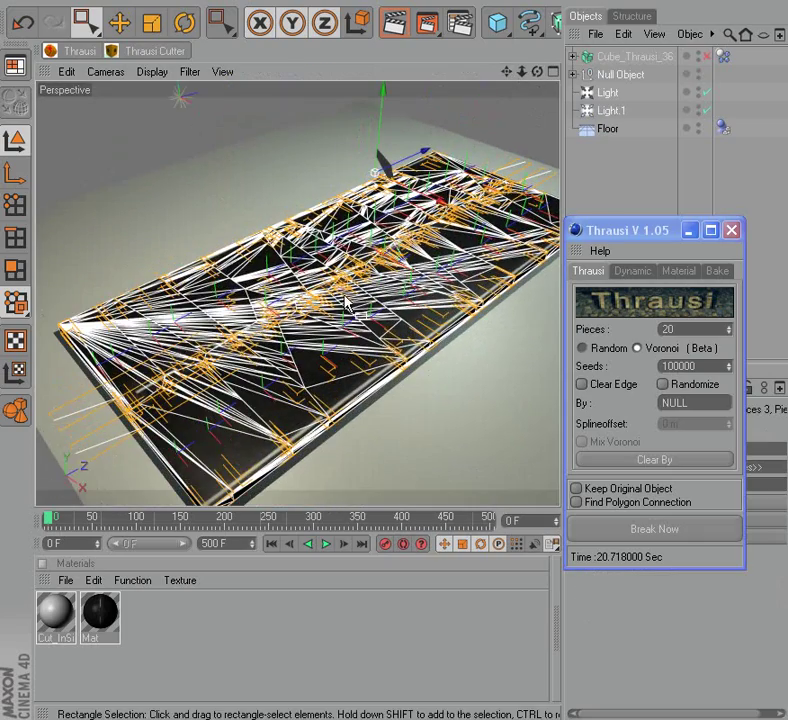
Step: Delete the copied crack spline and move the remaining spline's height over the road
left_click(573, 74)
left_click(607, 110)
key("Delete")
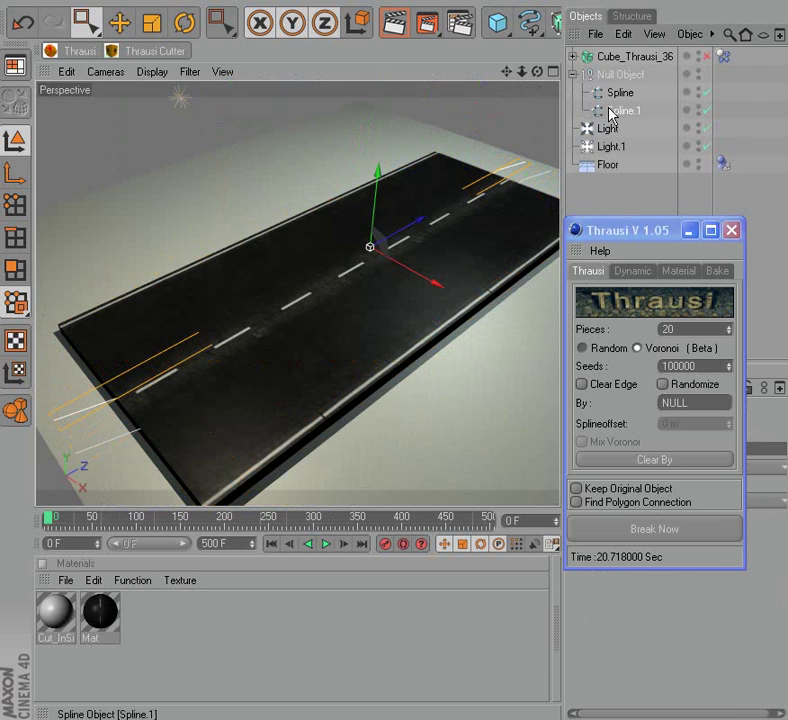
left_click(617, 92)
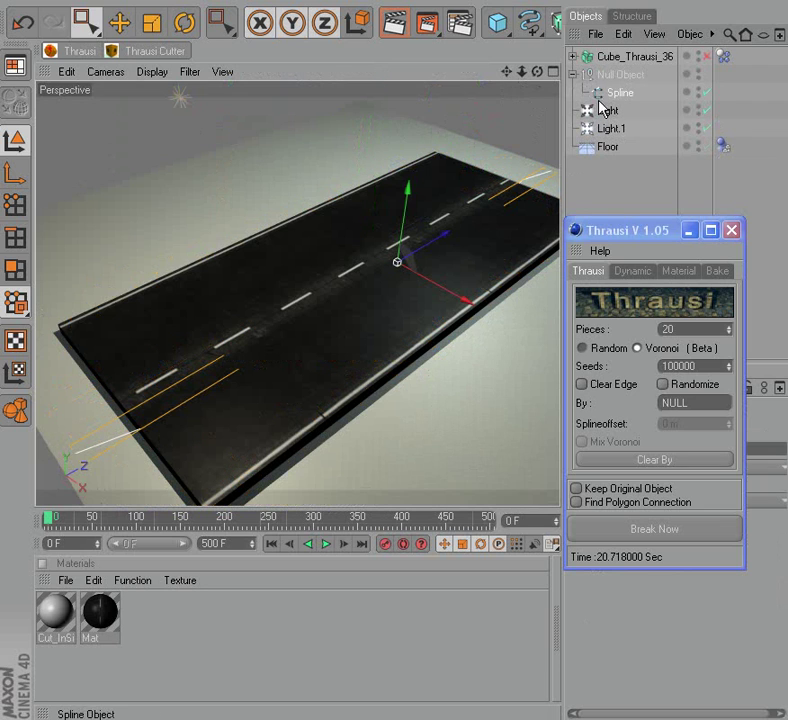
left_click(405, 212)
left_click_drag(426, 206, 397, 265)
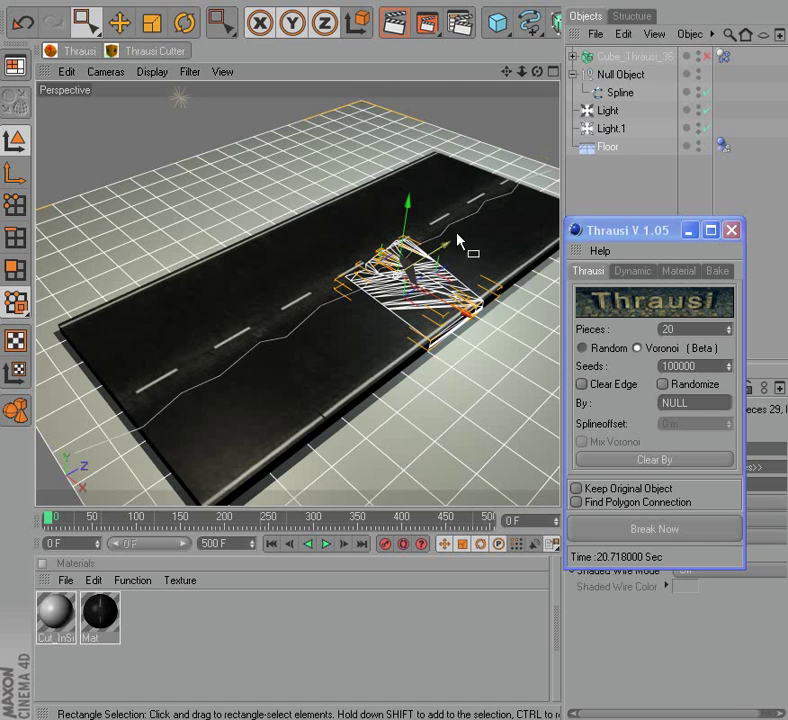
Step: Shift the spline across the slab, set Null Object as Thrausi's By guide, and select the road
left_click(614, 74)
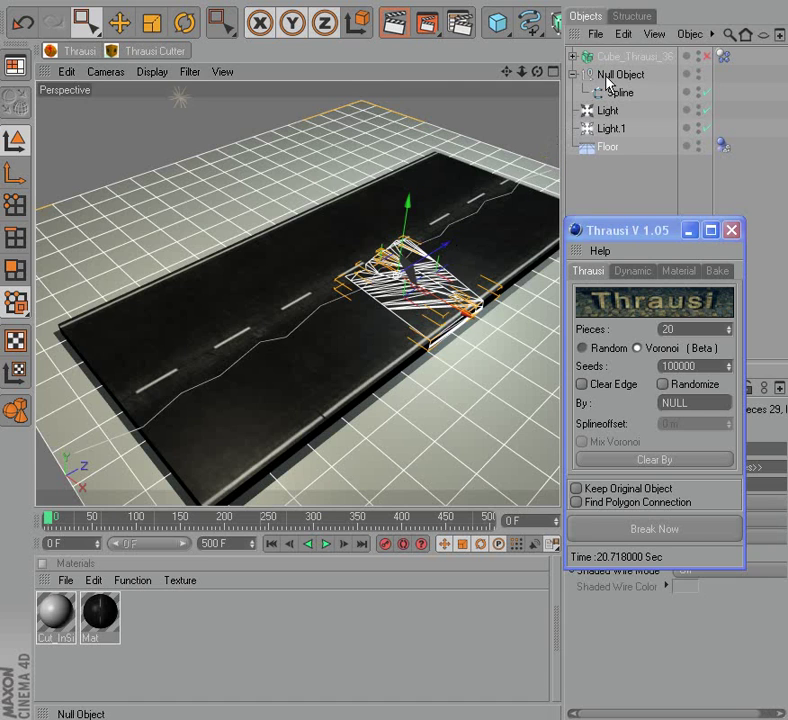
left_click(620, 92)
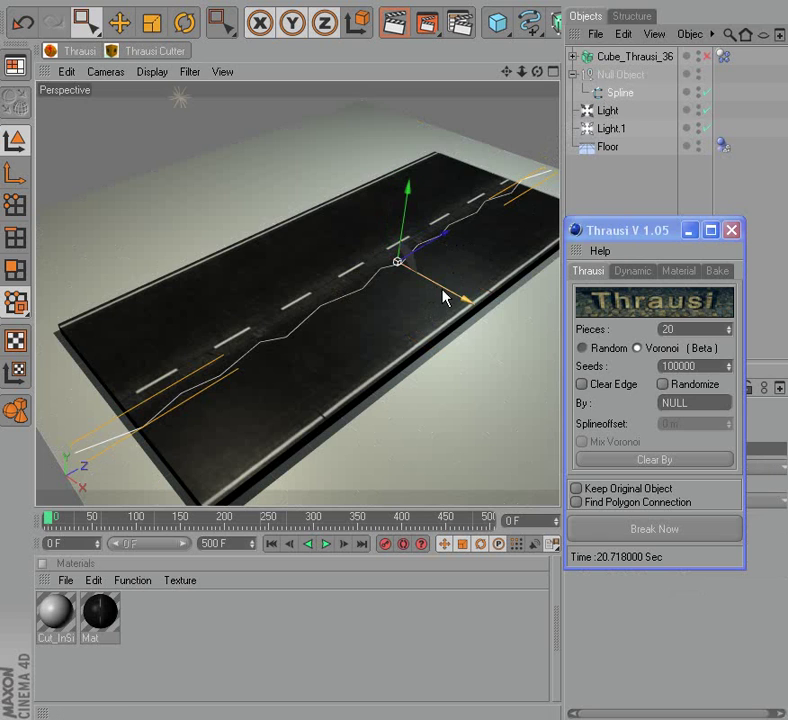
left_click_drag(445, 292, 446, 287)
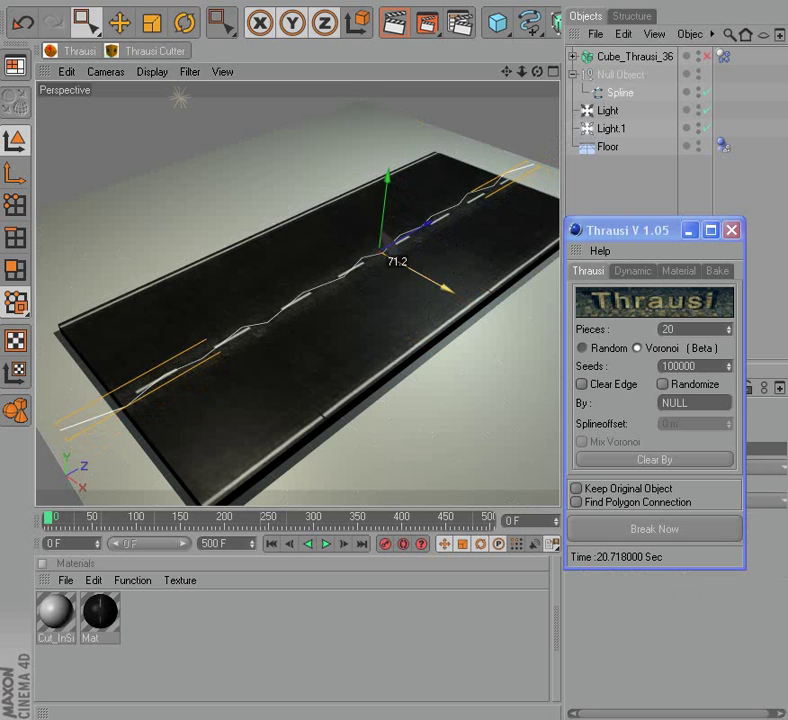
left_click_drag(628, 80, 683, 400)
left_click(632, 58)
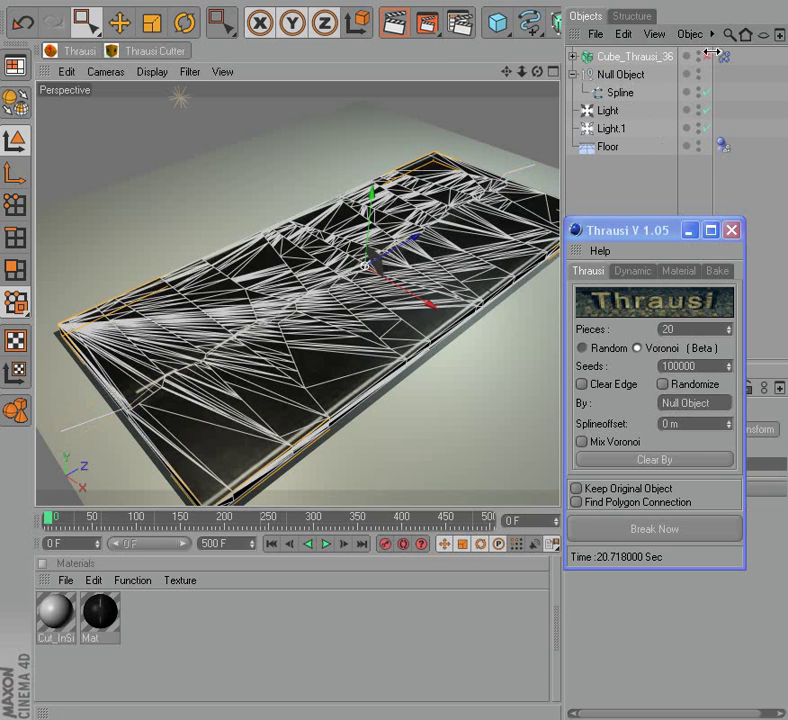
Step: Set Thrausi Pieces to 5, re-break the road into Cube_Thrausi_177, and close the dialog
double_click(664, 329)
type("5")
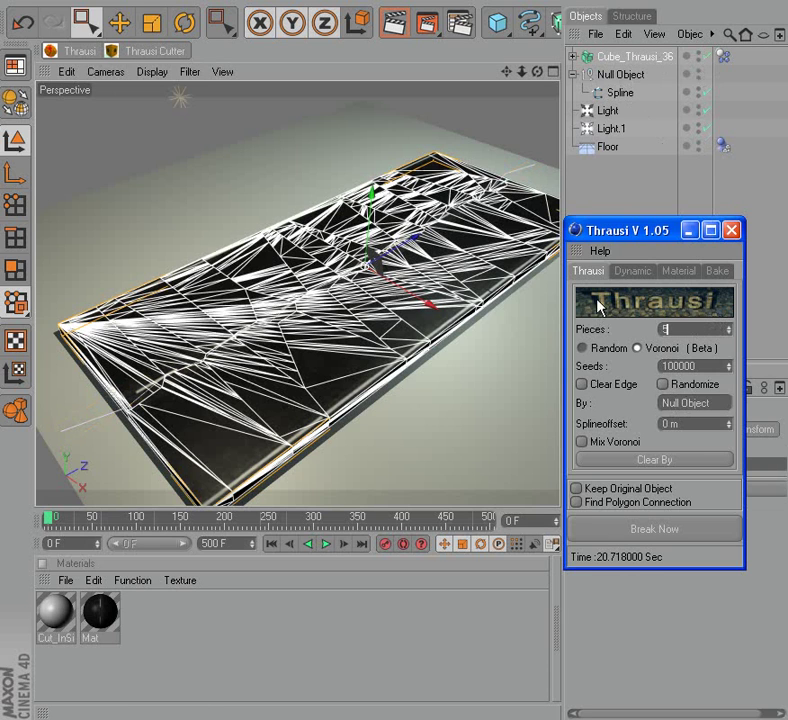
left_click(654, 528)
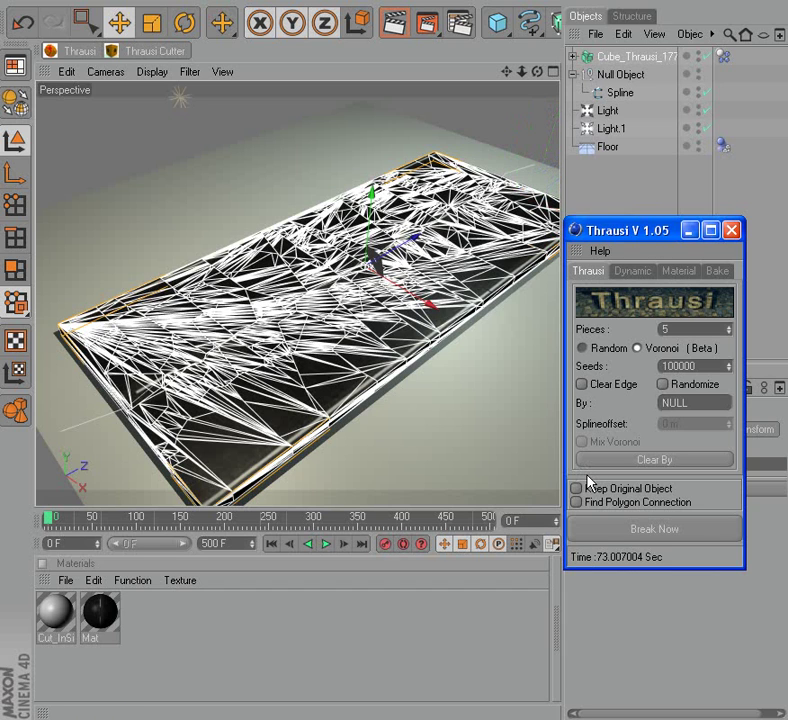
left_click(733, 232)
Step: Add a MoGraph Plain Effector to the scene and call up its tag options
scroll(491, 339, "down", 3)
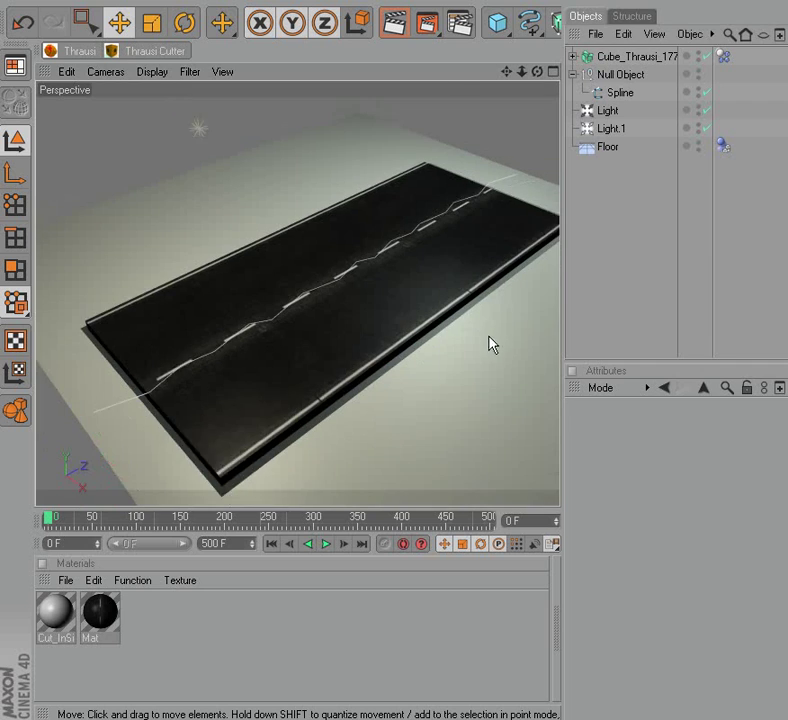
scroll(372, 280, "down", 2)
scroll(388, 222, "up", 2)
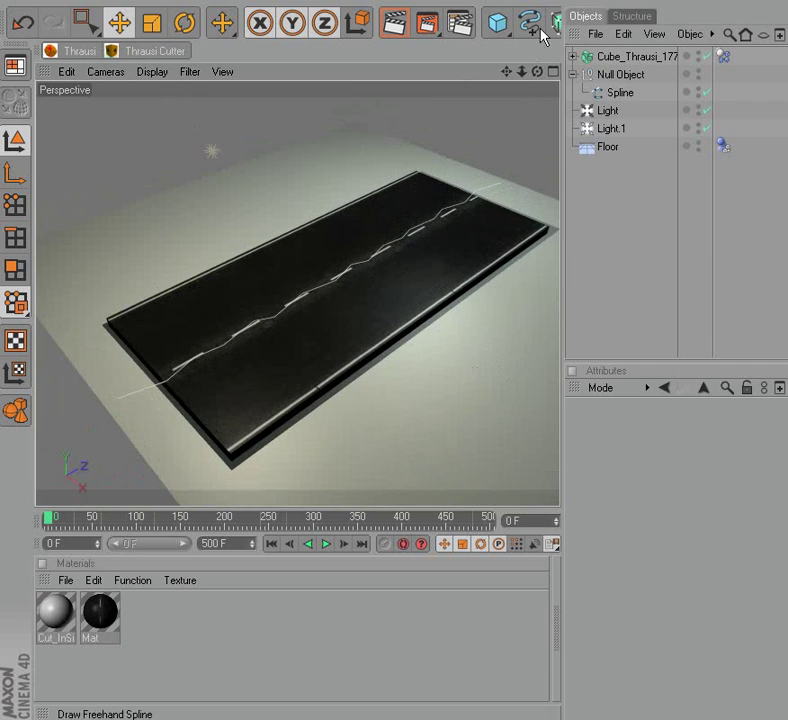
left_click(497, 3)
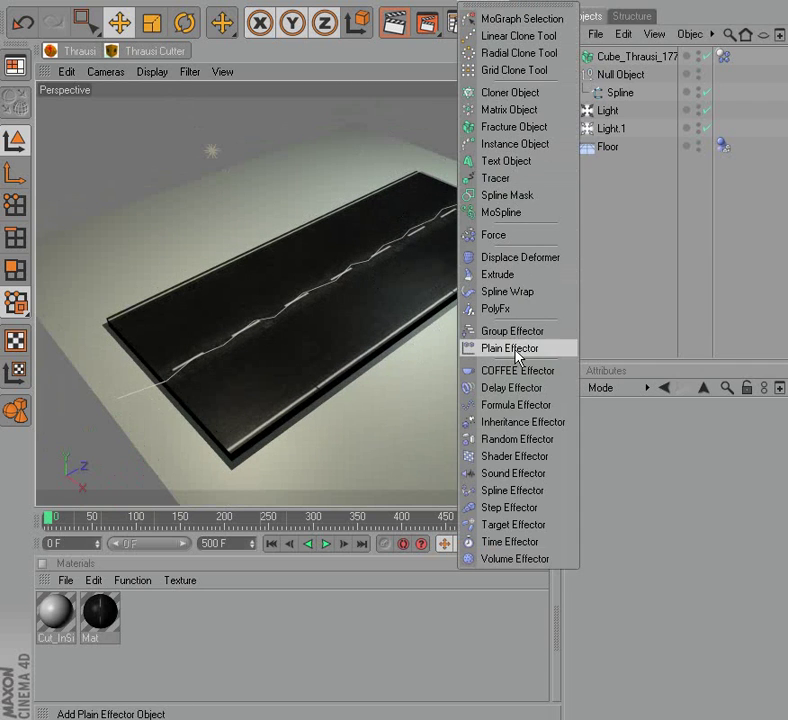
left_click(516, 346)
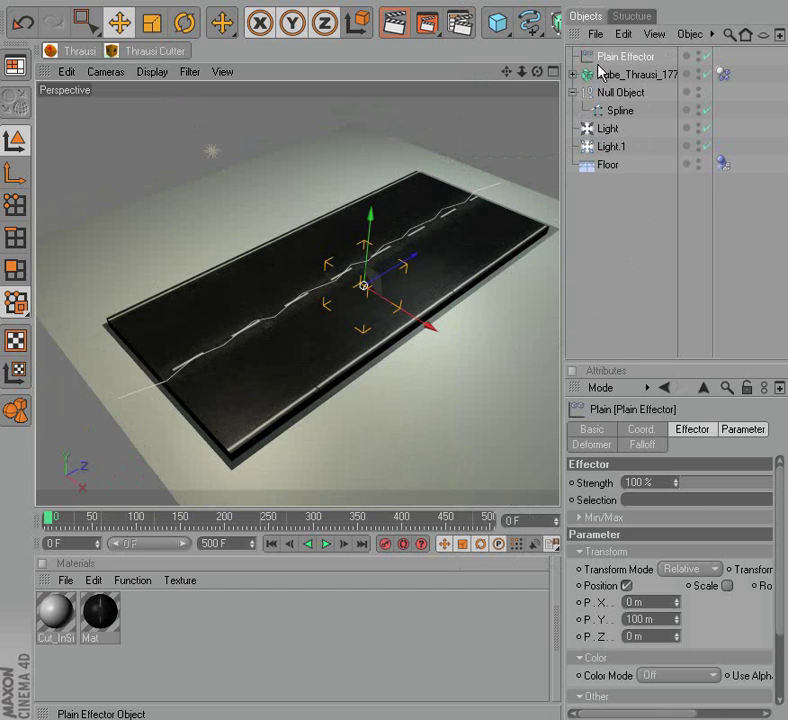
right_click(603, 58)
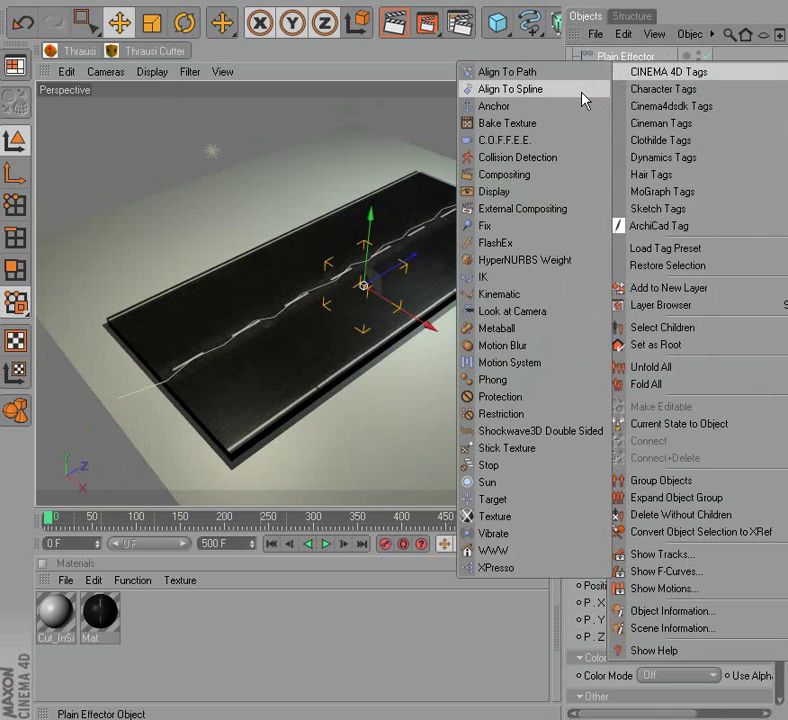
Step: Give the Plain Effector an Align To Spline tag using Spline as path, keyed at 0%
left_click(572, 90)
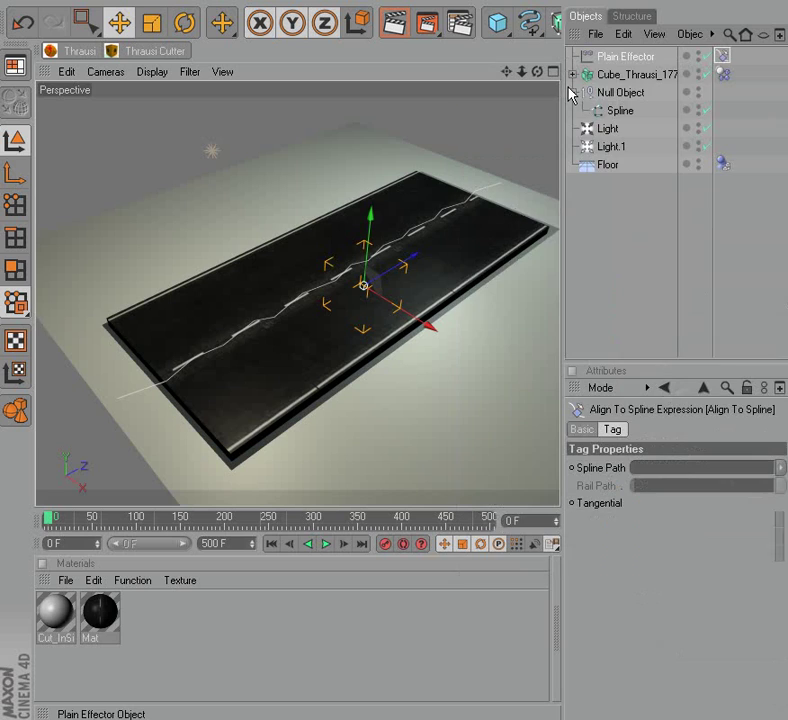
left_click_drag(620, 110, 668, 467)
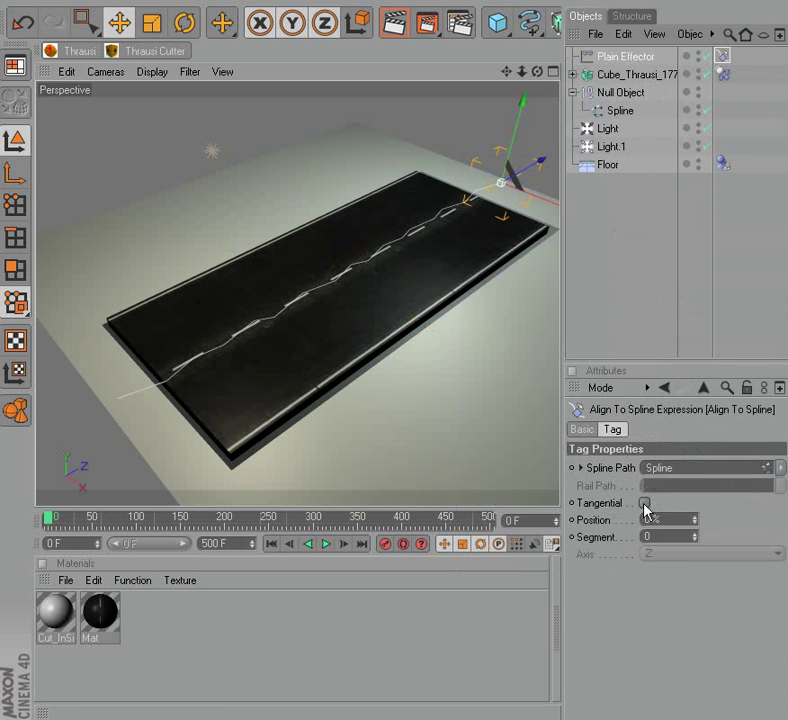
left_click(572, 520)
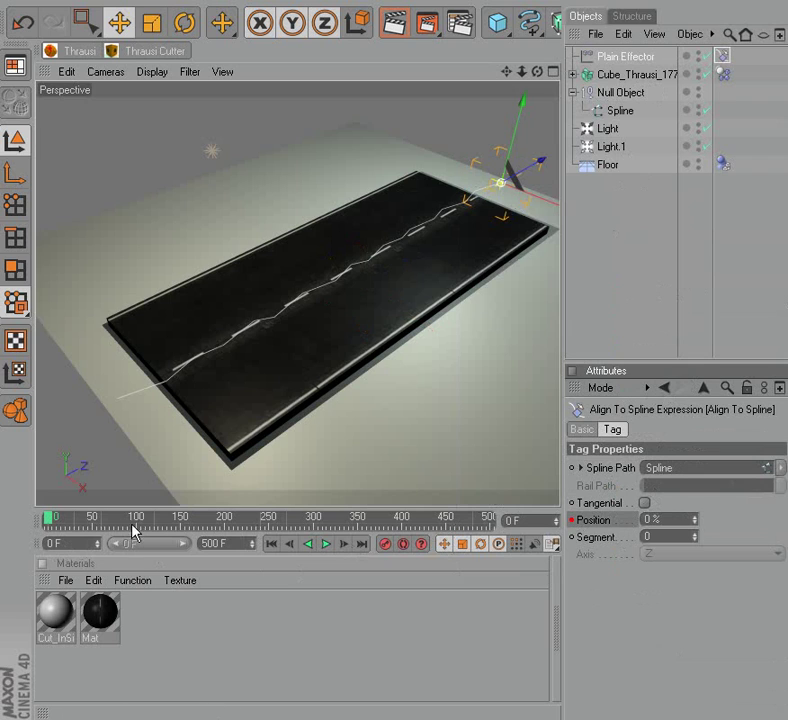
Step: Set the road's Rigid Body trigger to At Velocity Peak
left_click(722, 75)
left_click(720, 521)
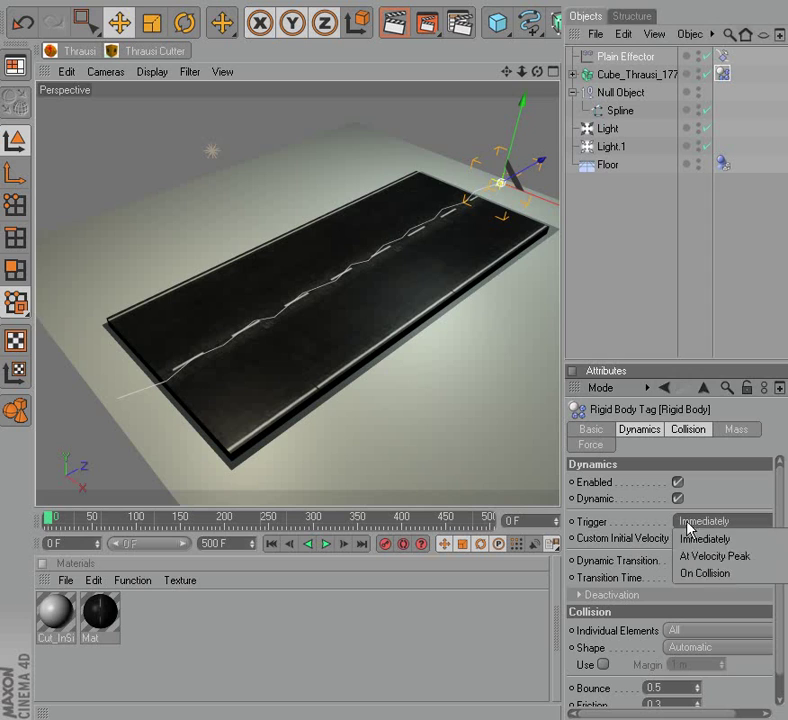
left_click(712, 557)
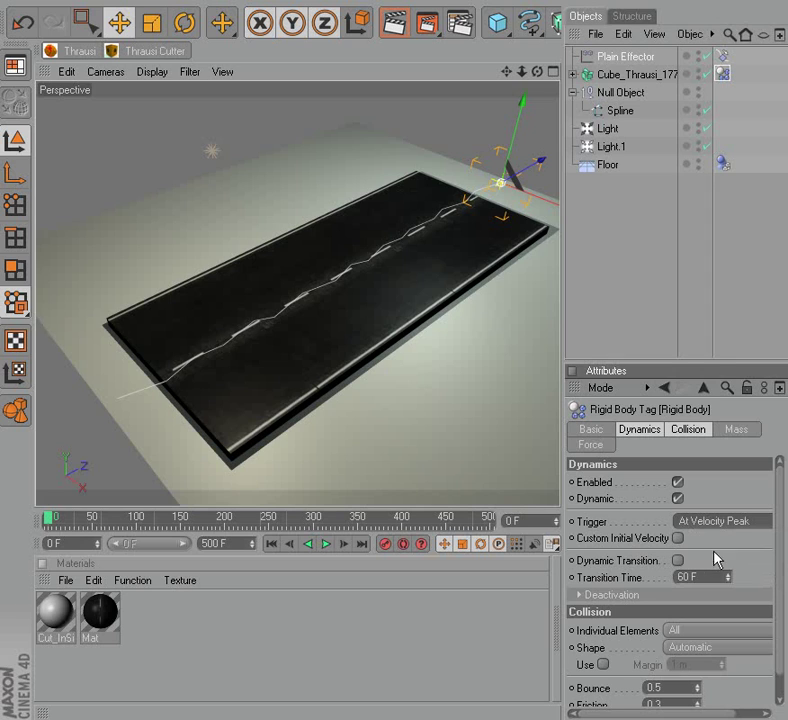
left_click(721, 58)
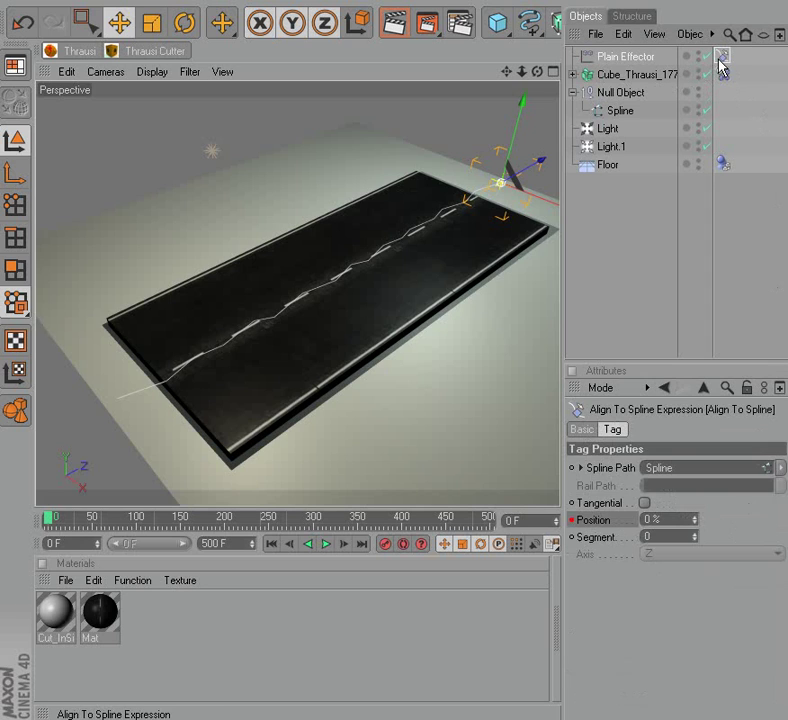
Step: Keyframe the spline Position at 100% on frame 101
left_click_drag(48, 523, 135, 523)
left_click(613, 521)
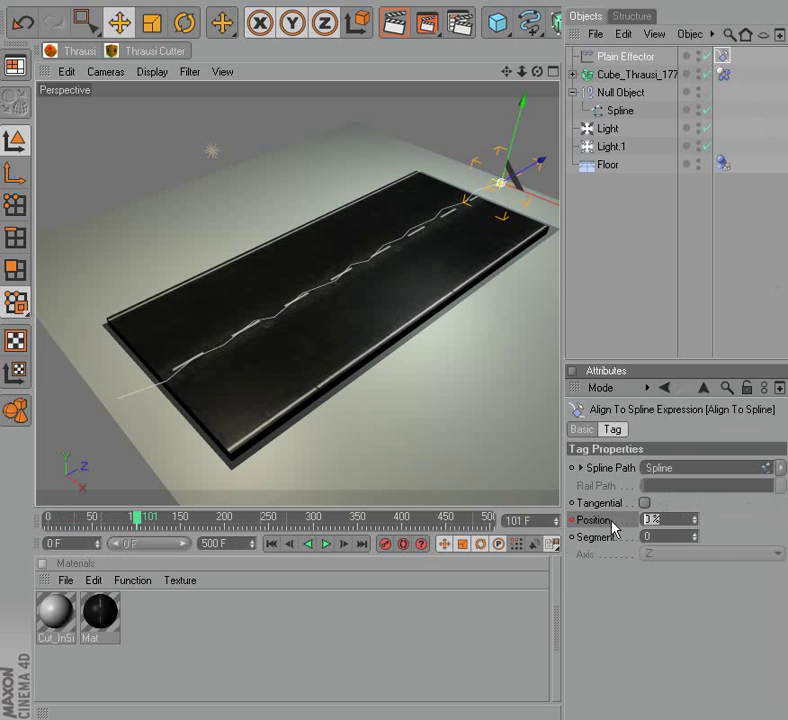
type("100")
key("Return")
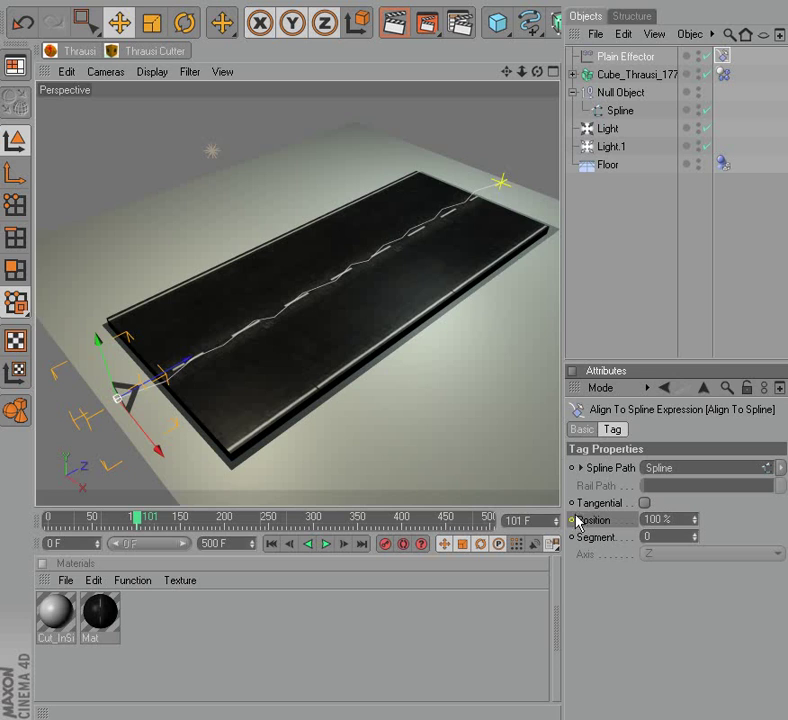
Step: Play the effector's travel from the start, then rewind to frame 0 and look along the road
left_click(270, 544)
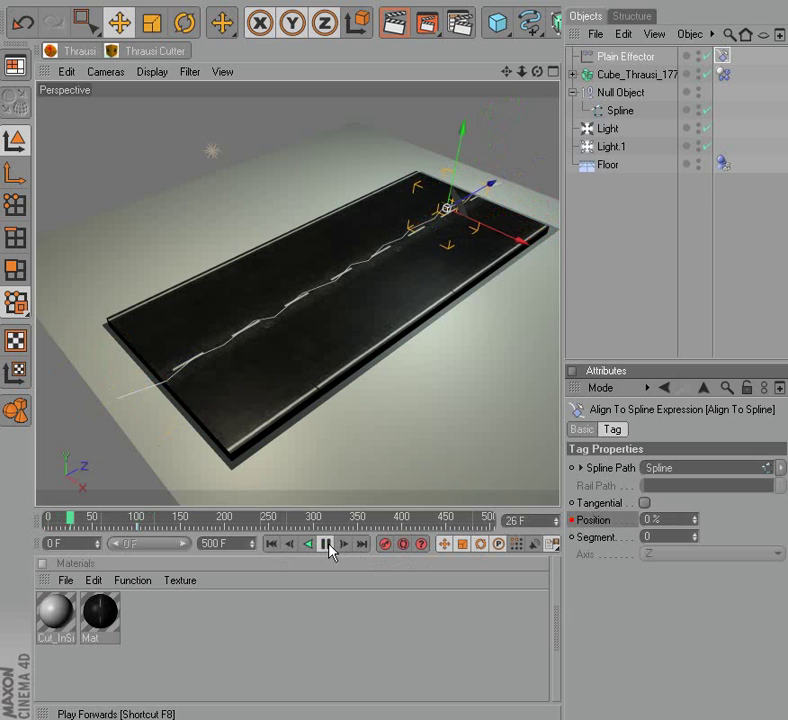
left_click(327, 545)
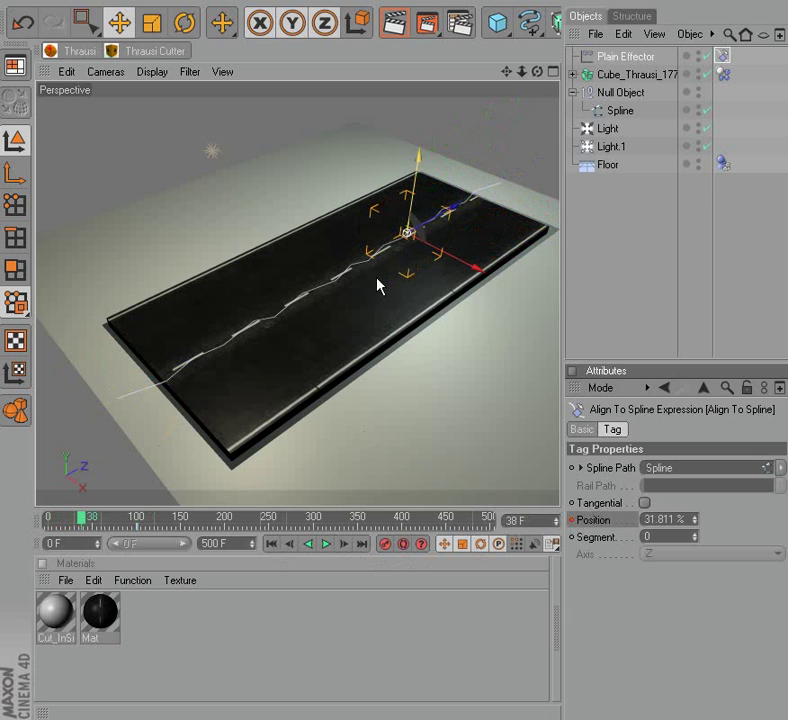
left_click(272, 544)
left_click_drag(540, 139, 521, 155, "alt")
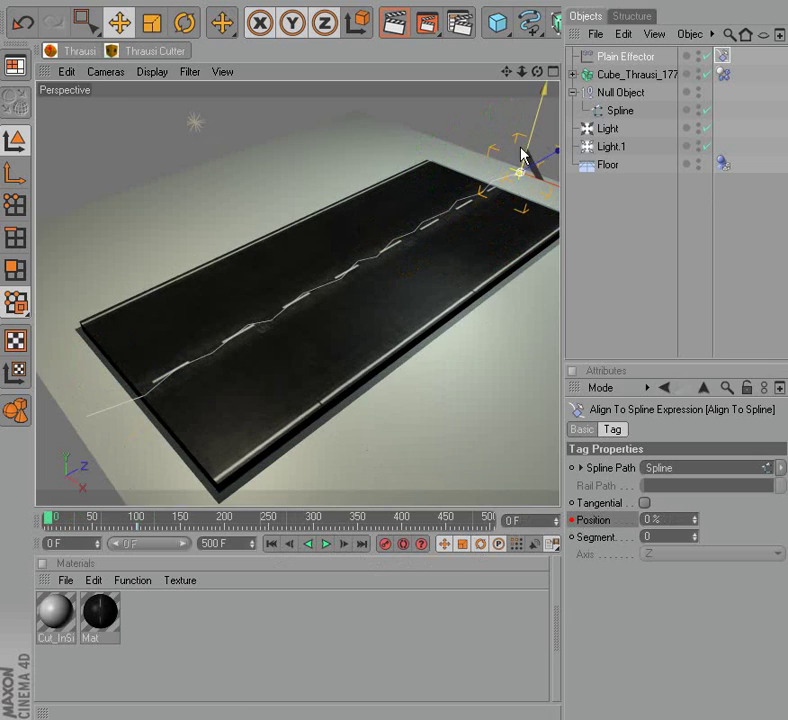
Step: Change the Plain Effector's falloff from Infinite to a Sphere shape (100 m size, 50% falloff)
left_click(626, 57)
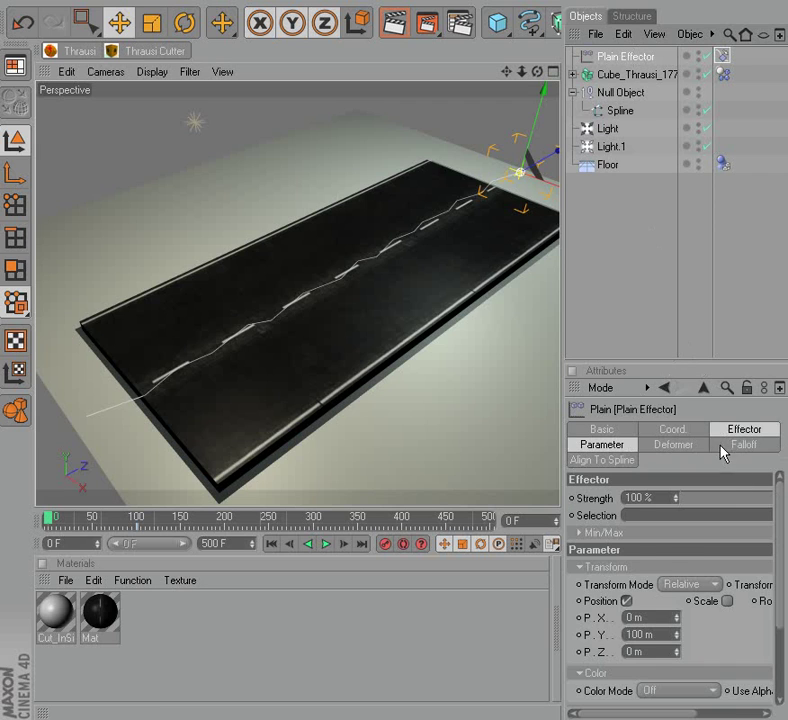
left_click(721, 447)
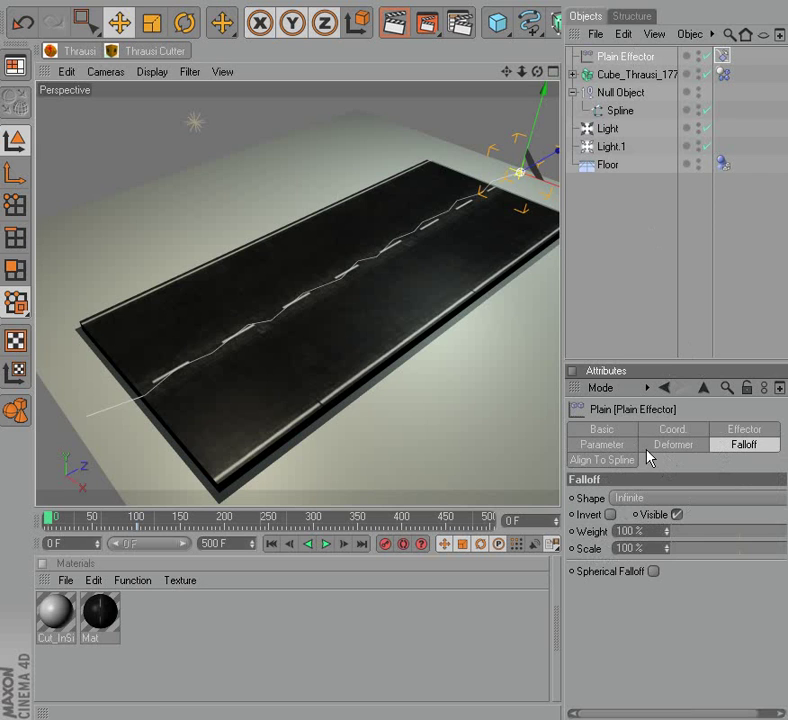
left_click(662, 446)
left_click(744, 444)
left_click(648, 499)
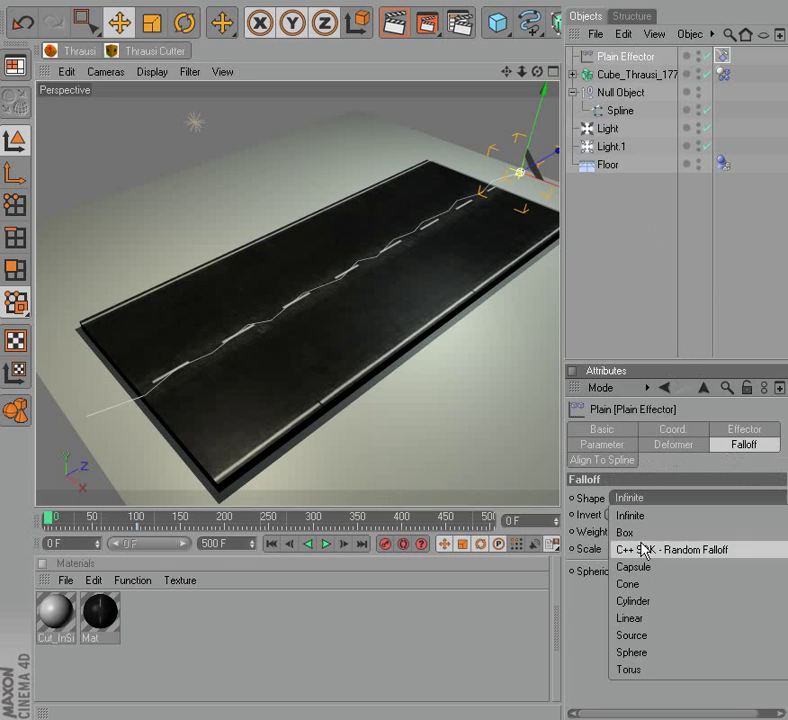
left_click(640, 650)
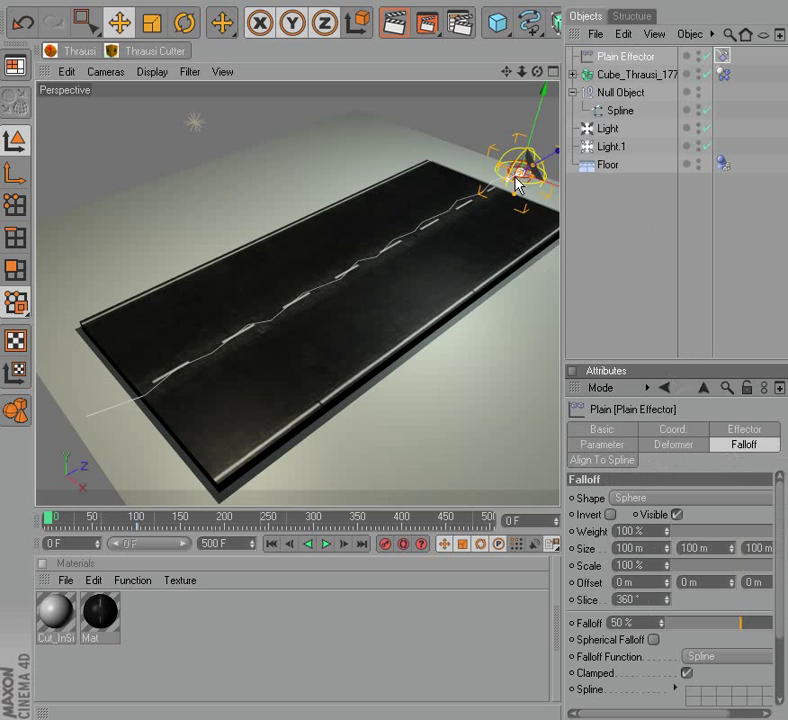
left_click(597, 230)
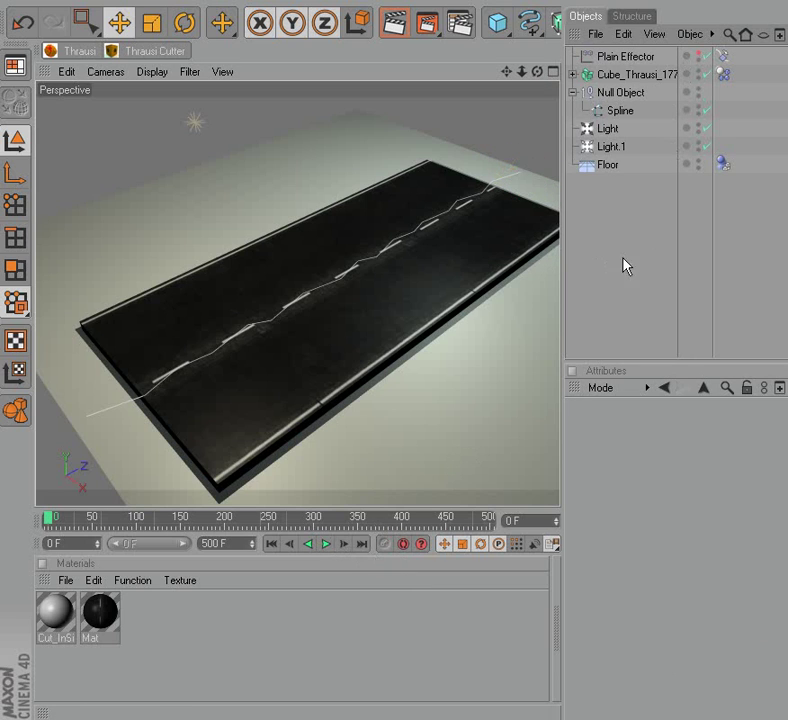
Step: Hide the crack spline and orbit to a flatter angle along the road
left_click(697, 108)
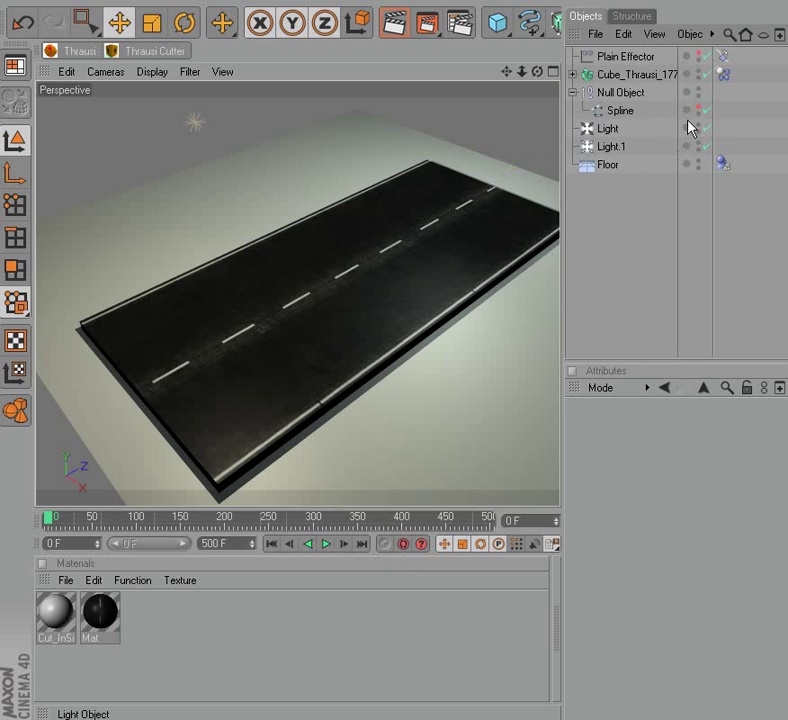
left_click_drag(540, 72, 480, 85)
mouse_move(535, 81)
left_mouse_down()
mouse_move(311, 383)
mouse_move(505, 114)
left_mouse_up()
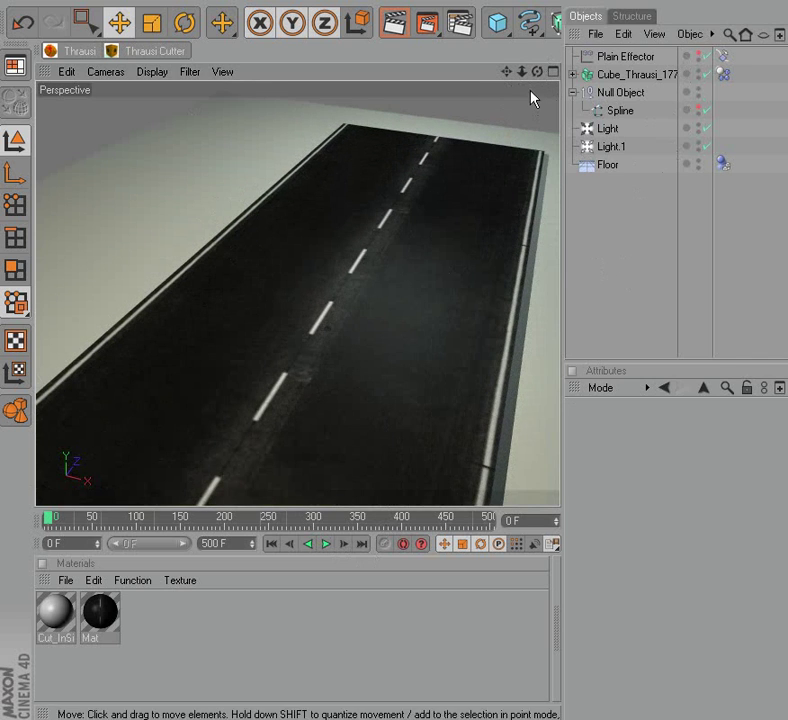
left_click_drag(537, 72, 505, 92)
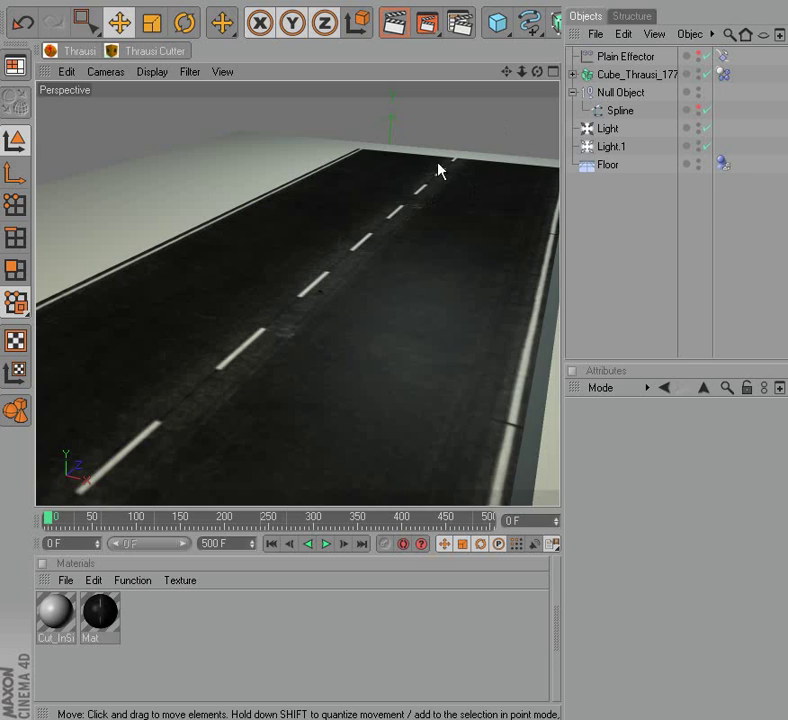
Step: Play the animation to frame 60, confirm the slab is intact, and inspect its Rigid Body tag
left_click(326, 545)
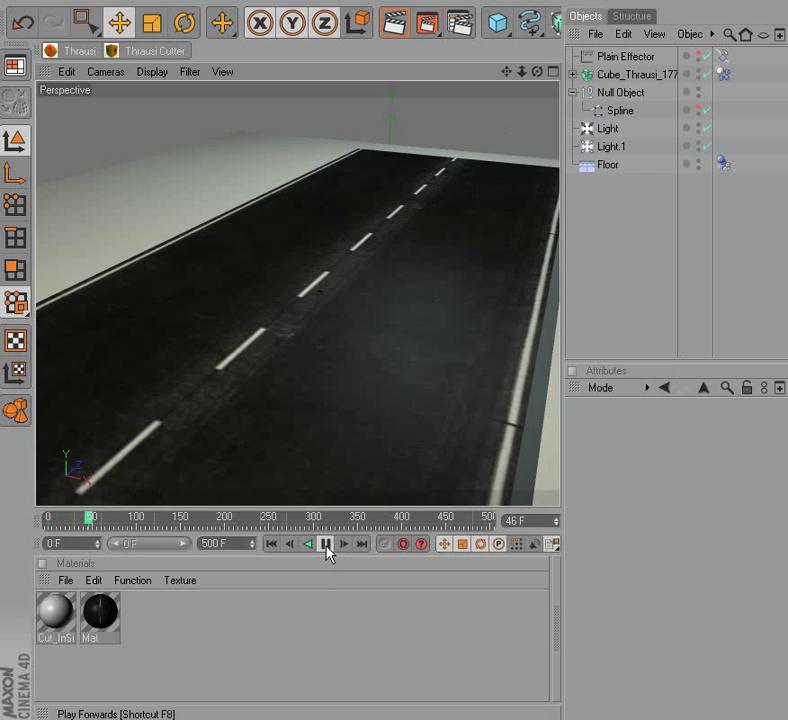
left_click(328, 545)
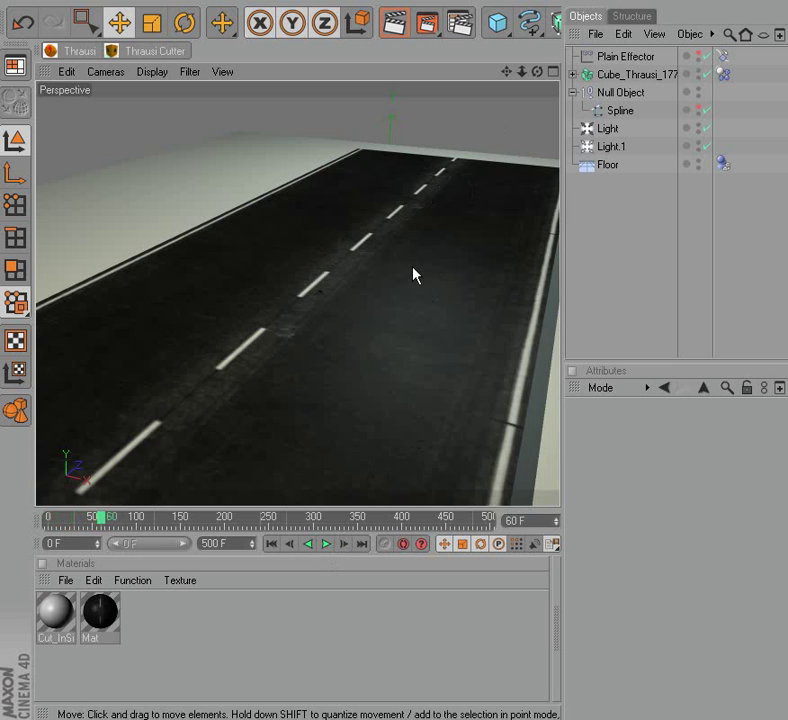
scroll(413, 273, "down", 5)
scroll(534, 234, "up", 2)
left_click(697, 56)
scroll(493, 209, "up", 3)
scroll(482, 217, "up", 2)
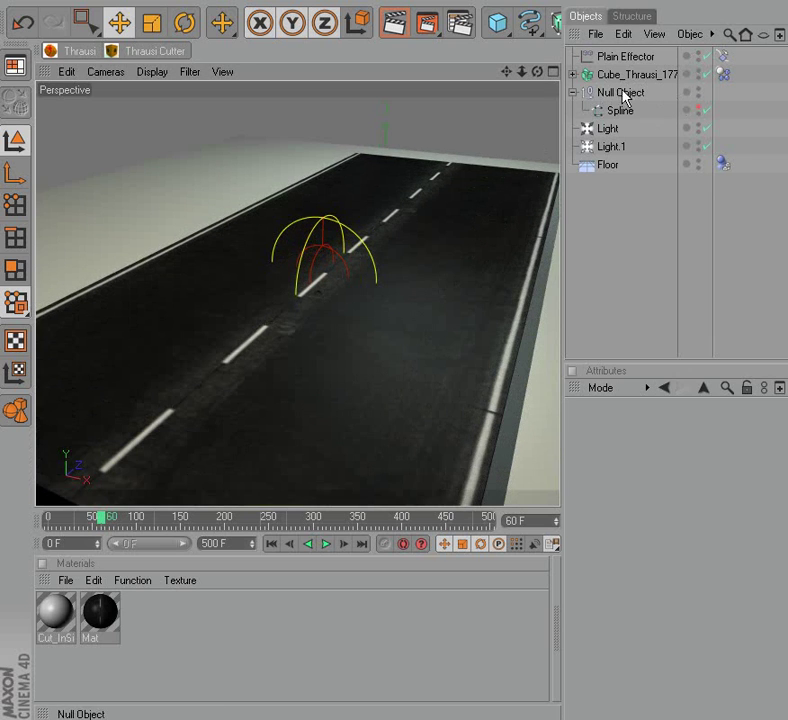
left_click(721, 74)
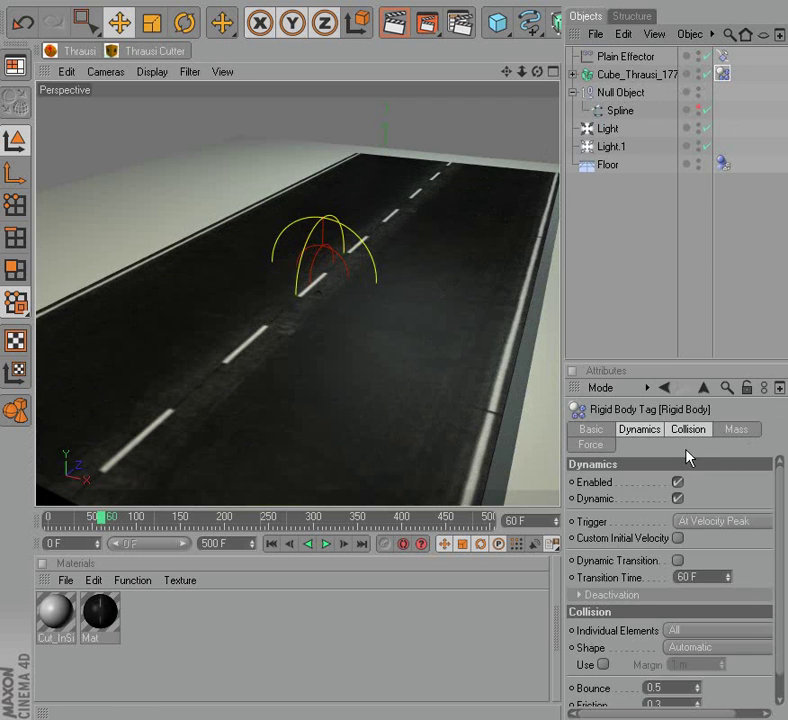
Step: Add the Plain Effector to Cube_Thrausi_177's Effectors list
left_click(620, 76)
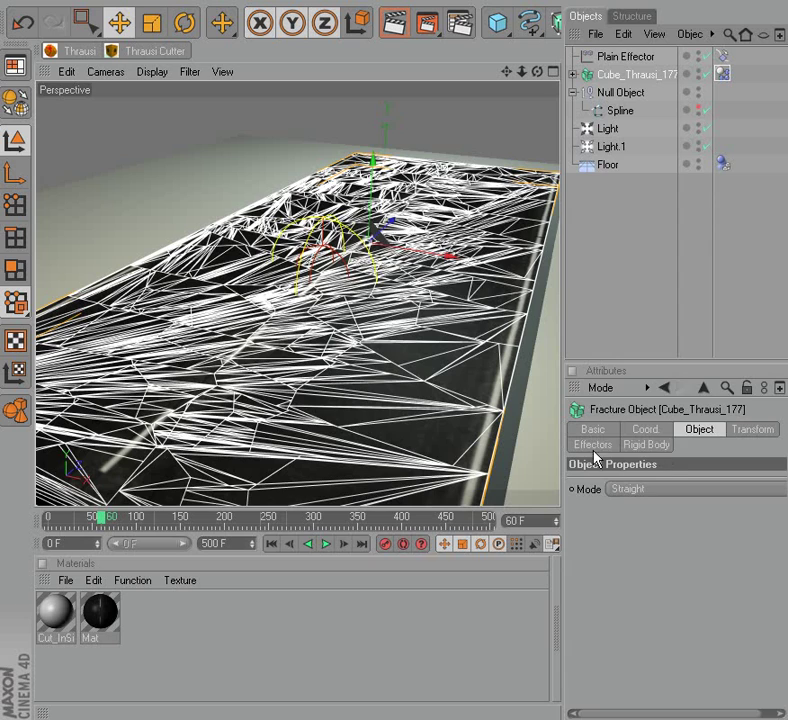
left_click(593, 444)
left_click_drag(622, 56, 700, 505)
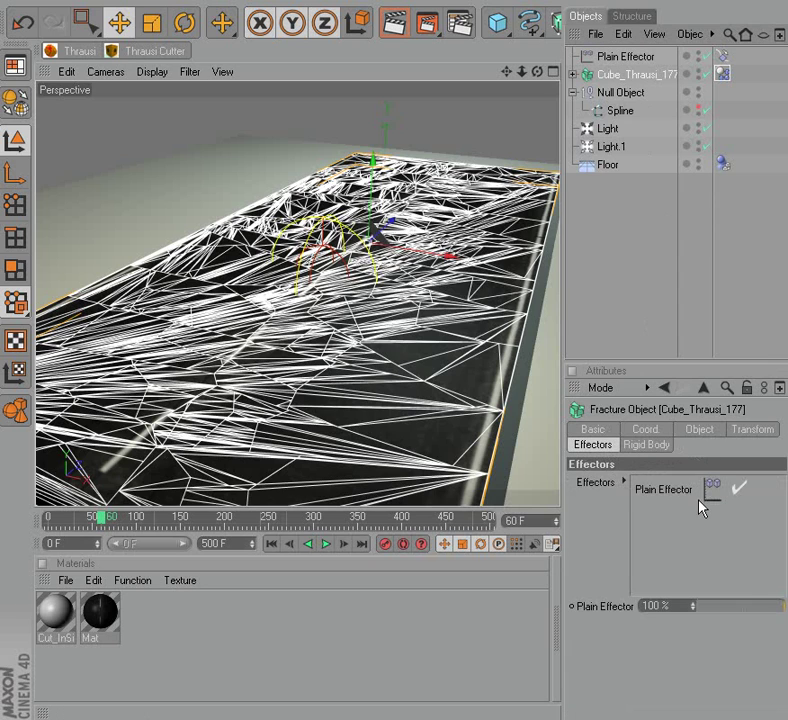
Step: Play the animation from frame 0 to watch chunks burst upward, then rewind
left_click(271, 543)
left_click(644, 299)
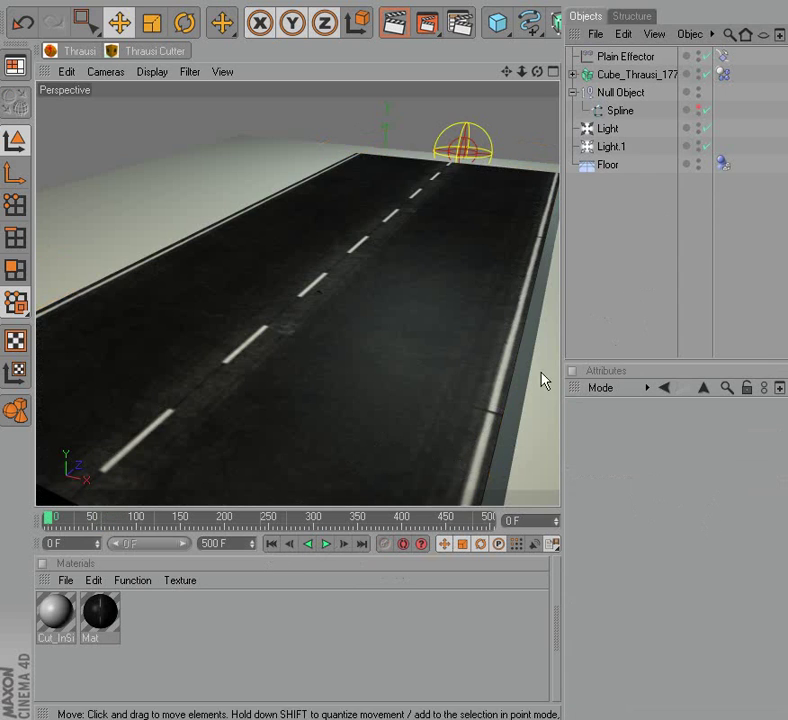
left_click(326, 544)
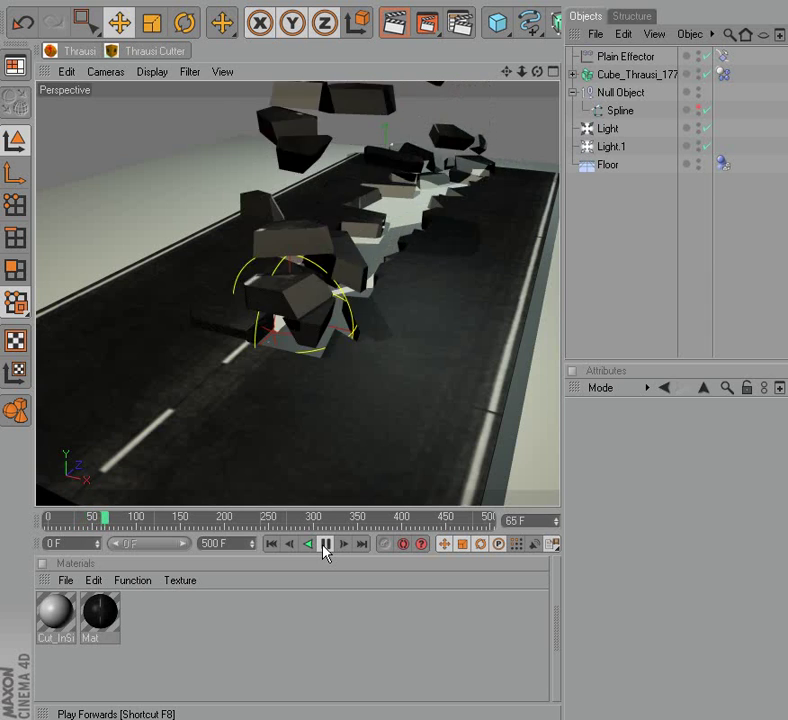
left_click(325, 545)
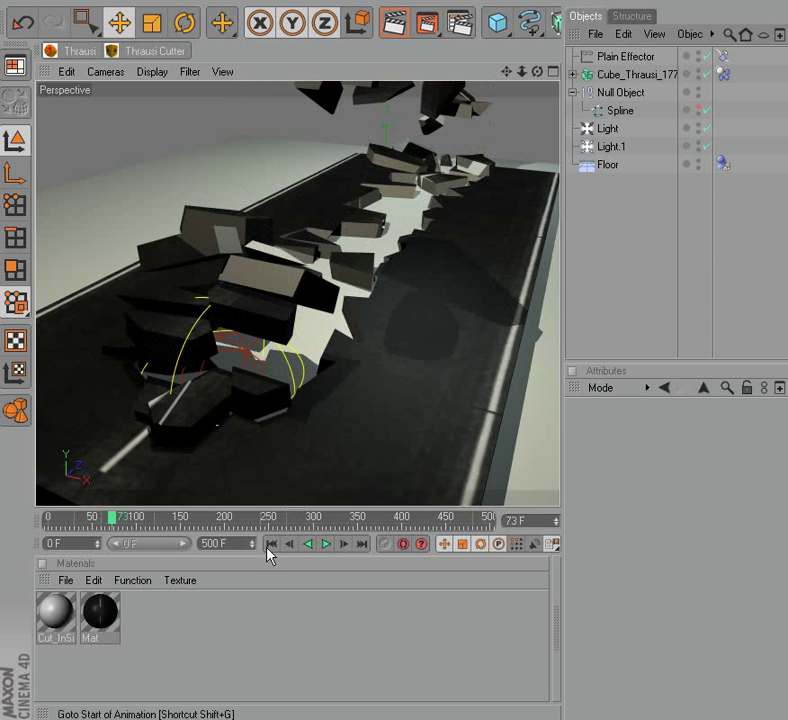
left_click(271, 544)
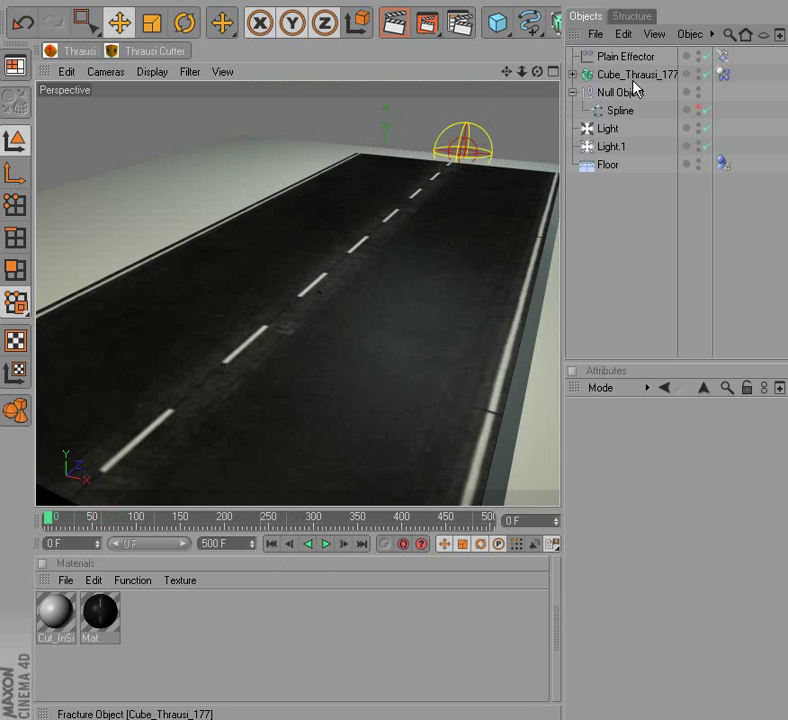
Step: Check the Plain Effector's vertical position and replay the animation to frame 92
left_click(634, 62)
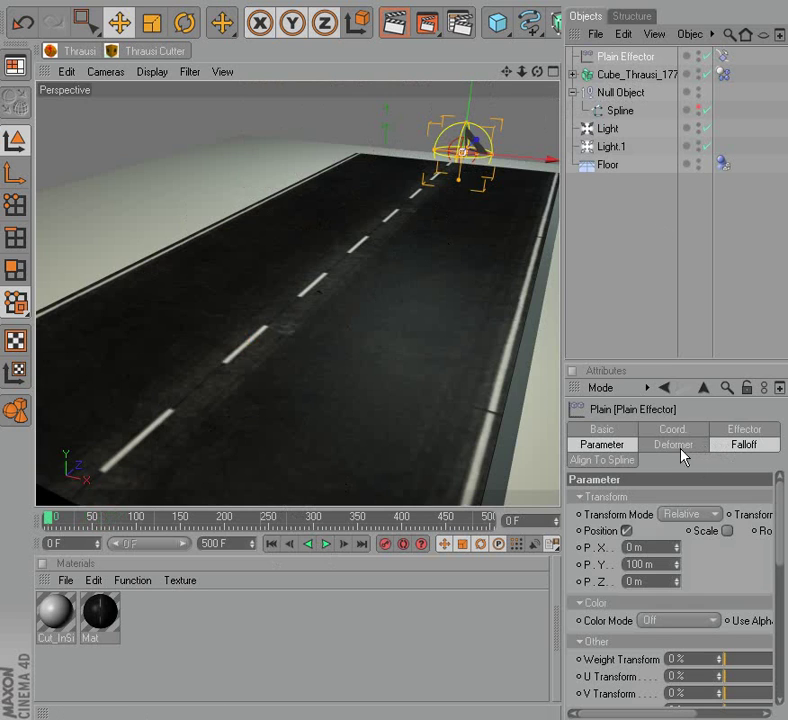
left_click(632, 564)
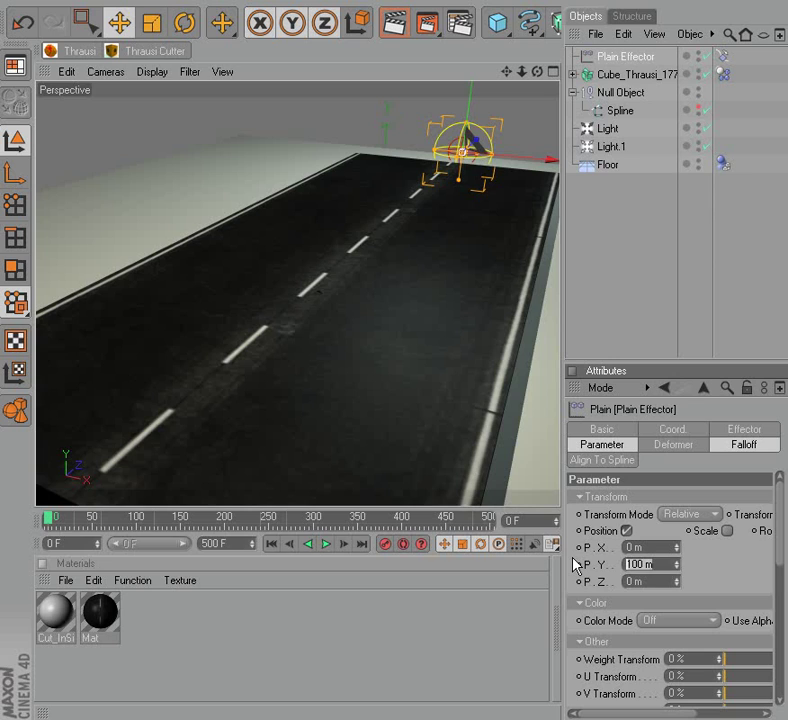
left_click(632, 327)
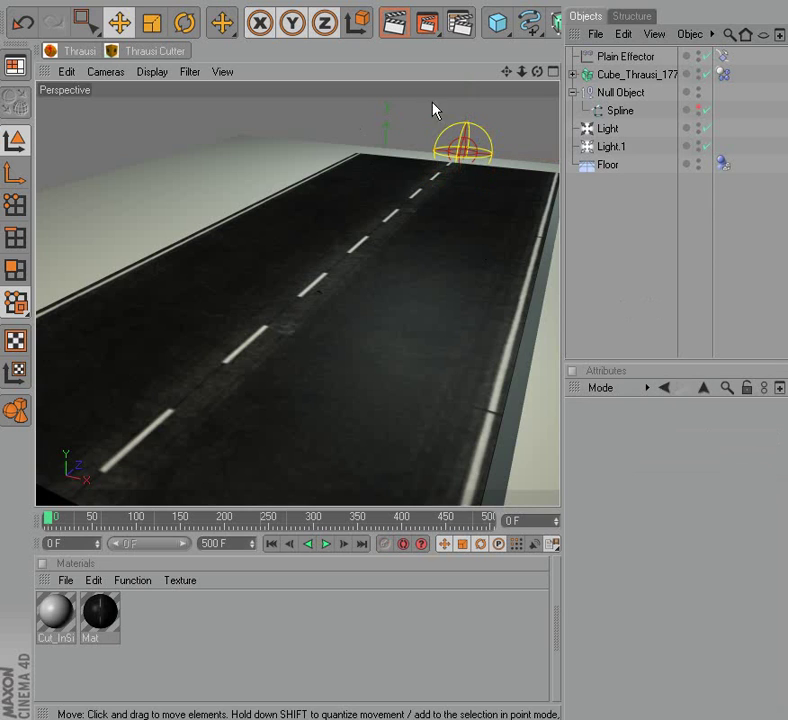
left_click(325, 544)
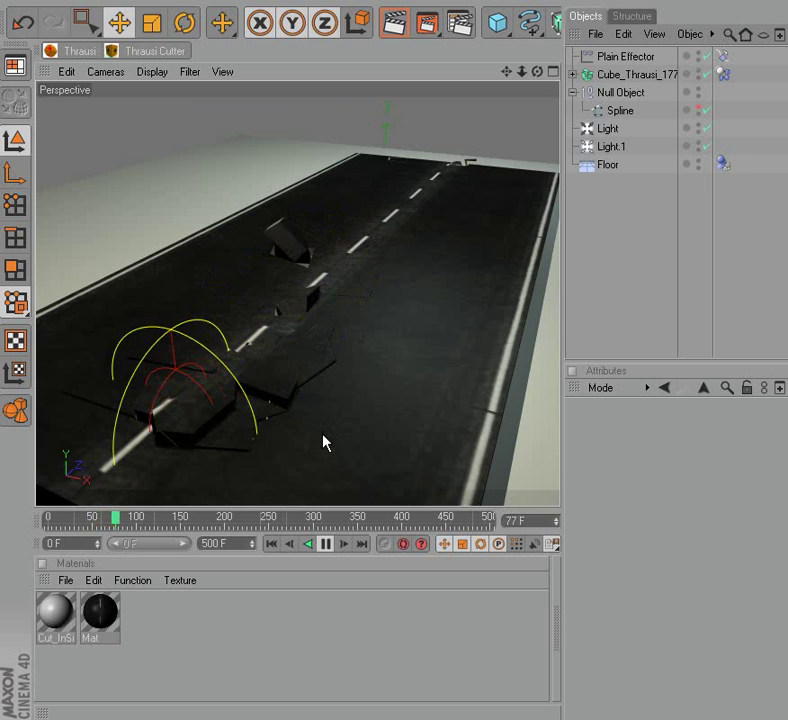
left_click(326, 545)
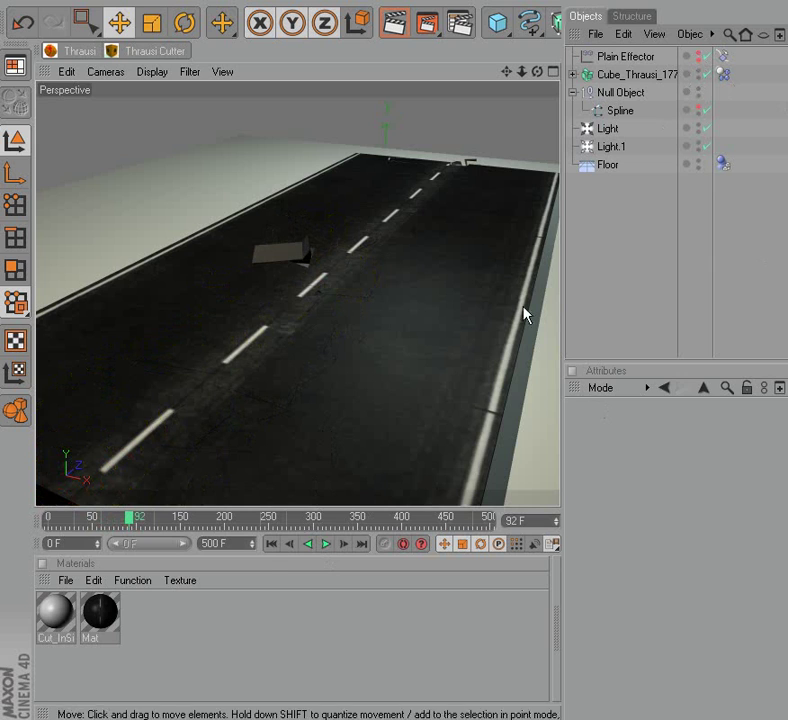
left_click(272, 545)
Step: Lower the road Rigid Body tag's Collision Bounce to 0.3
left_click(724, 75)
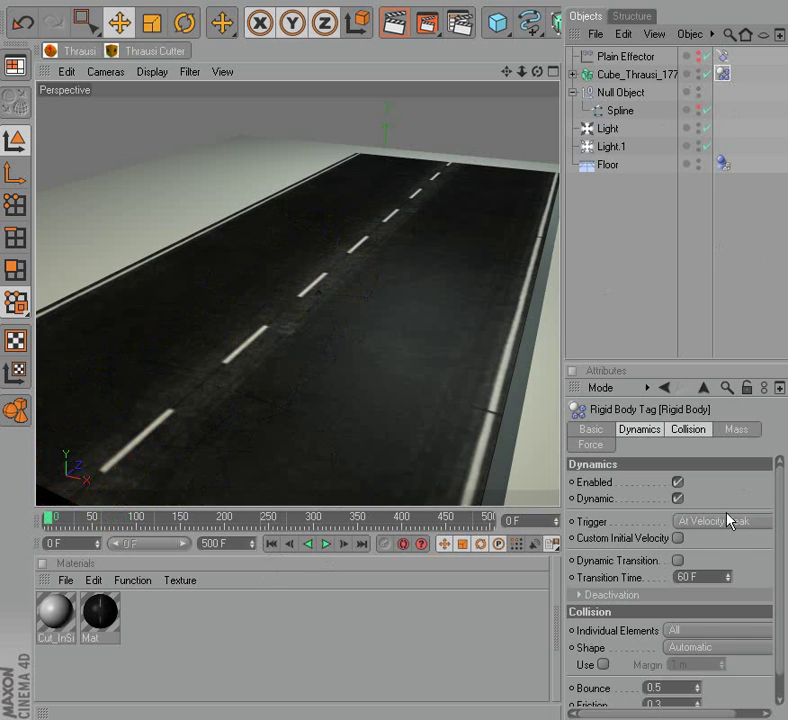
scroll(764, 586, "down", 1)
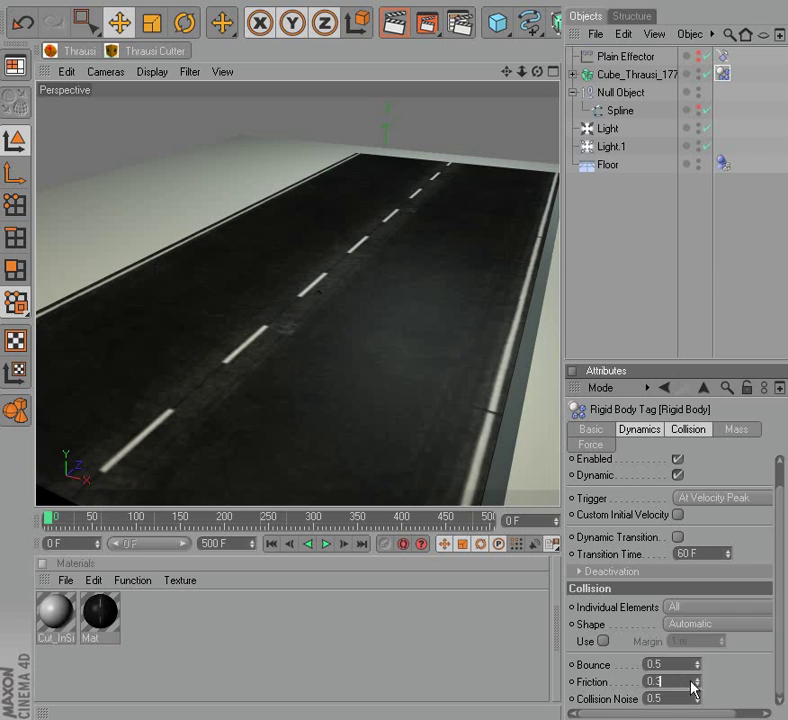
left_click_drag(699, 668, 698, 671)
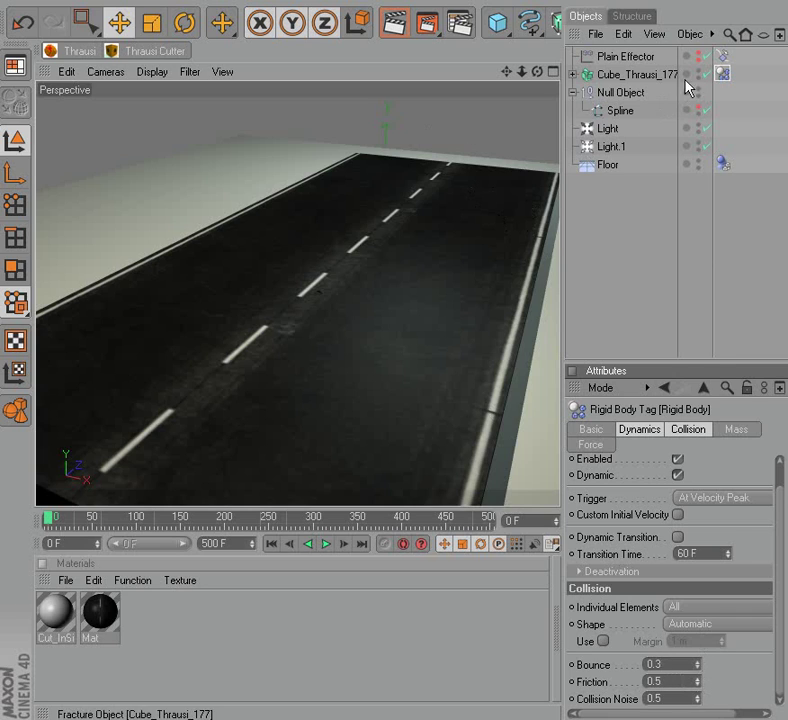
left_click(722, 58)
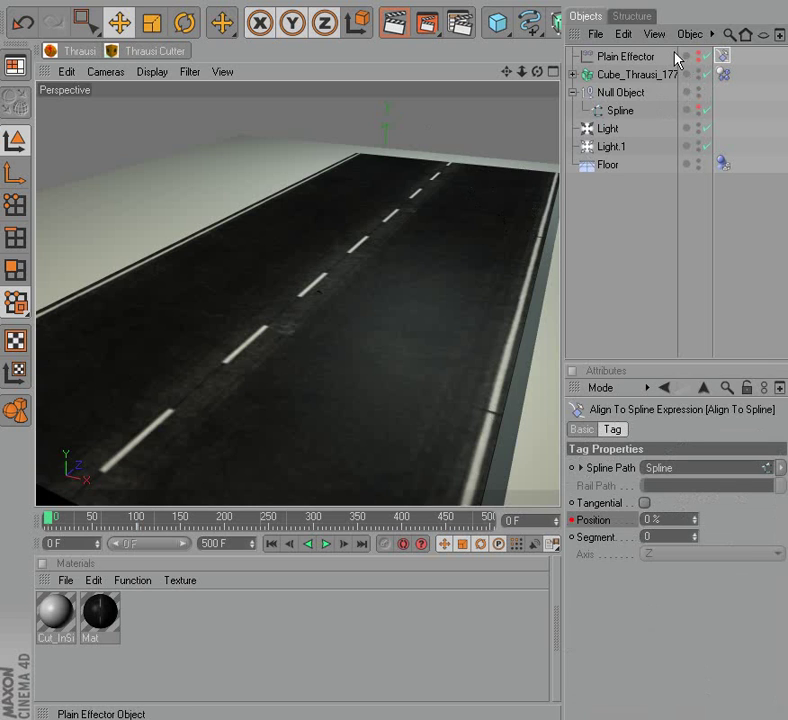
Step: Set the Plain Effector's P.Y parameter to 10 m
left_click(722, 75)
left_click(605, 56)
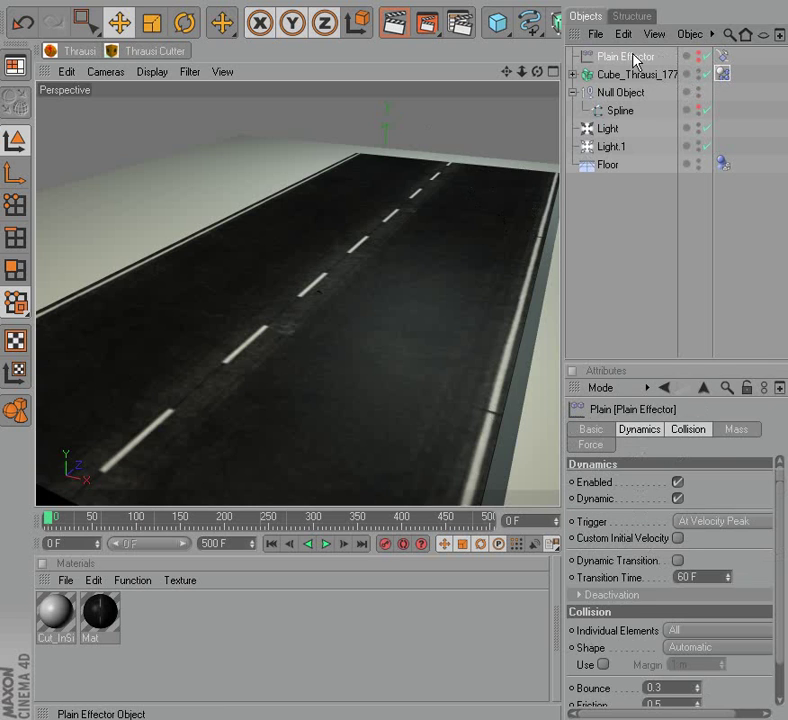
double_click(645, 564)
type("10")
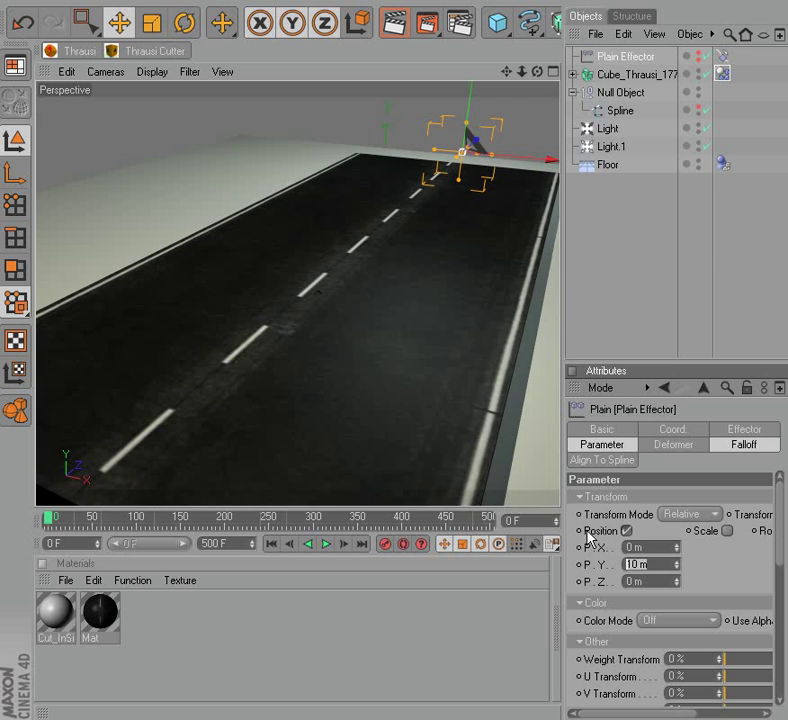
key("Return")
left_click(578, 155)
Step: Play the animation to frame 83 and render the view to check the buckled road
mouse_move(540, 72)
left_mouse_down()
mouse_move(522, 76)
mouse_move(492, 130)
left_mouse_up()
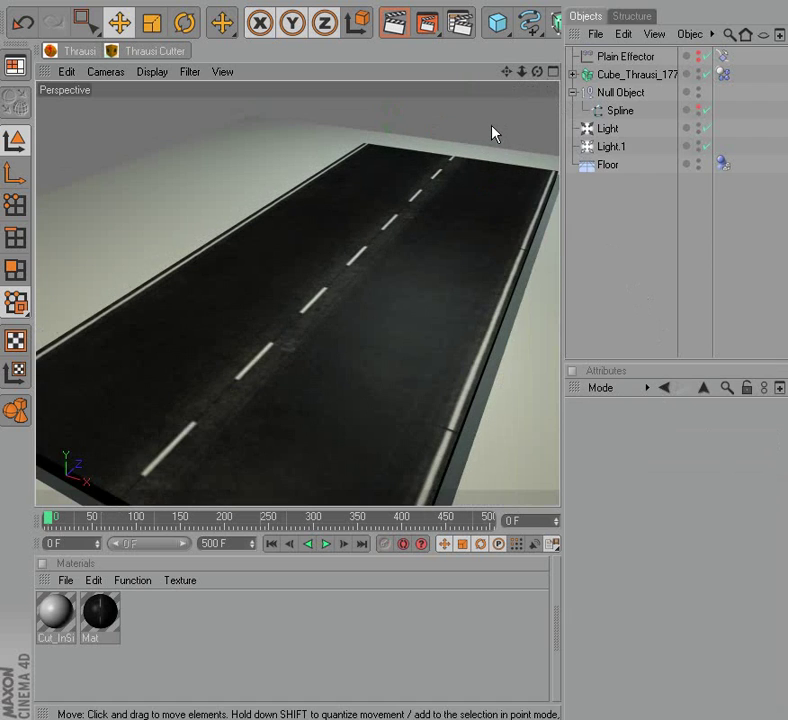
left_click(325, 544)
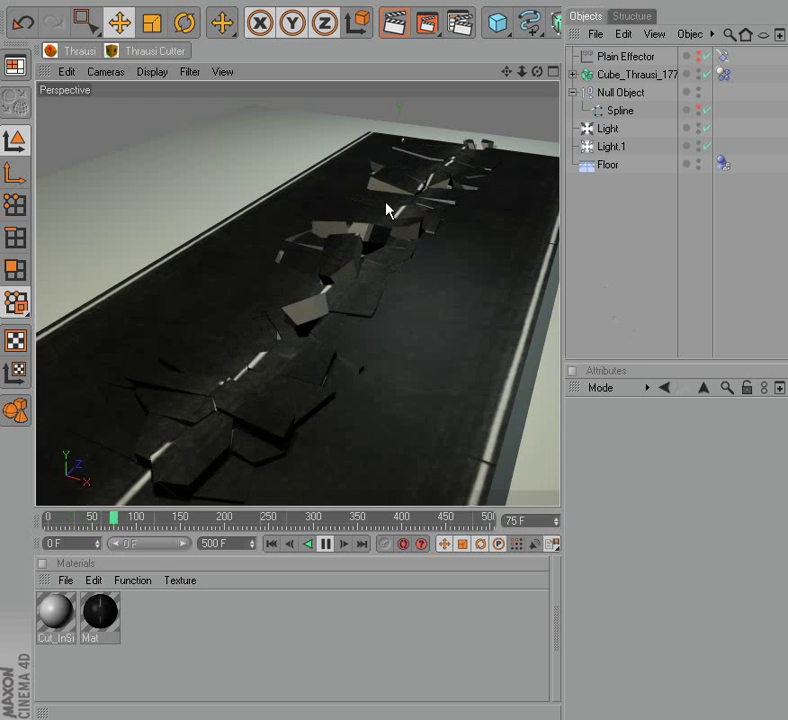
left_click(325, 545)
scroll(389, 394, "down", 5)
scroll(389, 392, "up", 3)
scroll(389, 394, "up", 2)
left_click(404, 36)
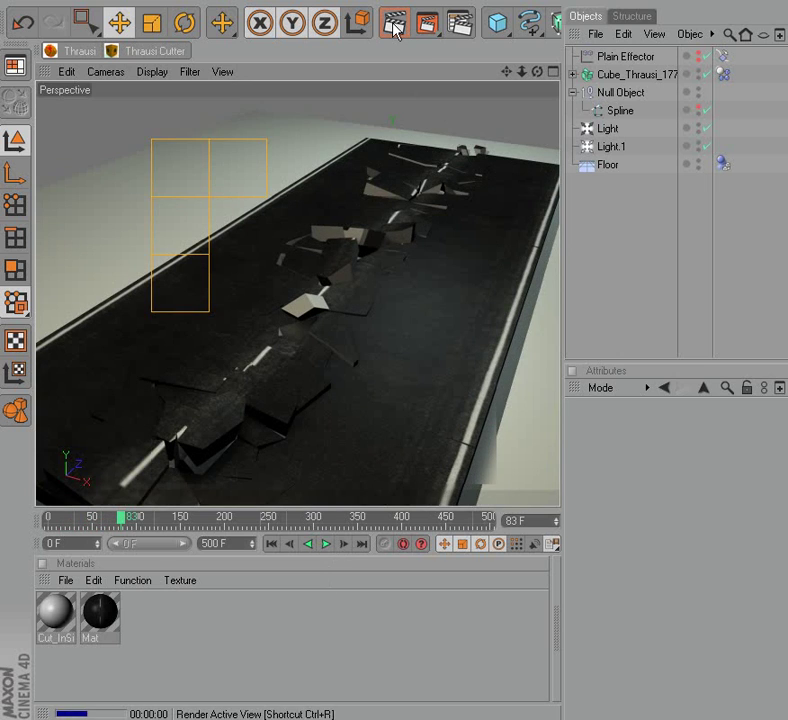
Step: Give the Cut_InSide material a Noise bump shader using the FBM noise type
double_click(55, 612)
left_click_drag(255, 58, 405, 103)
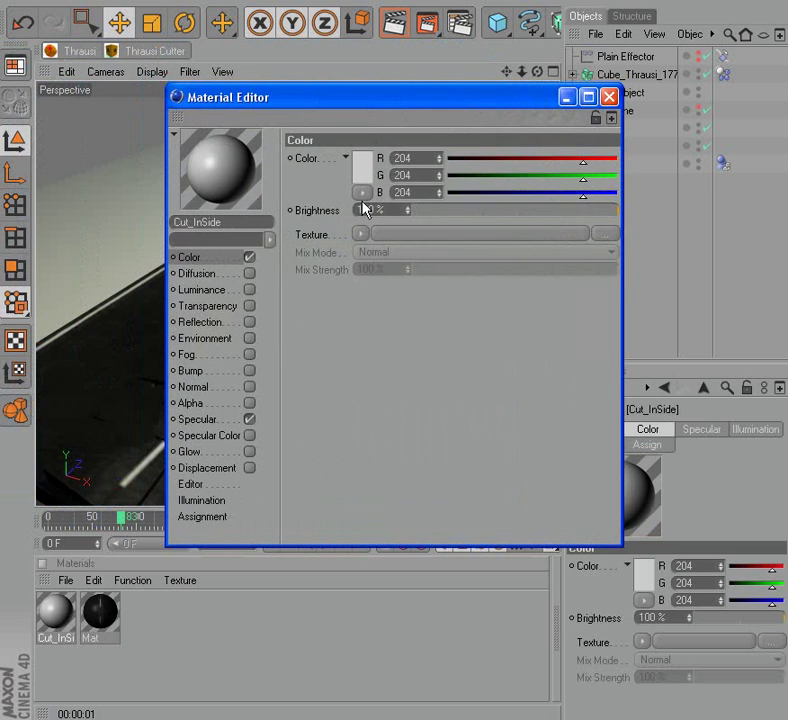
left_click(354, 197)
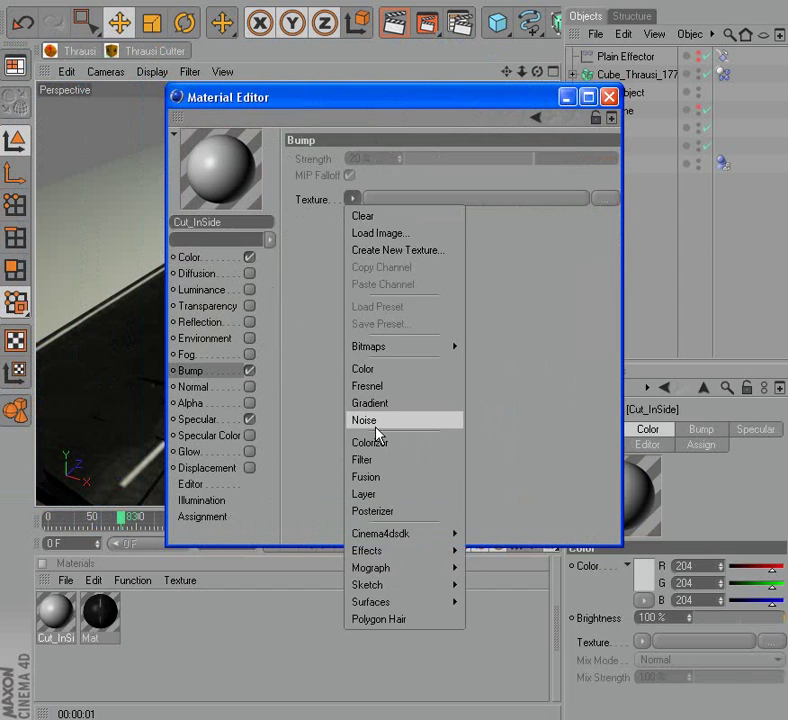
left_click(375, 423)
left_click(400, 250)
left_click(413, 306)
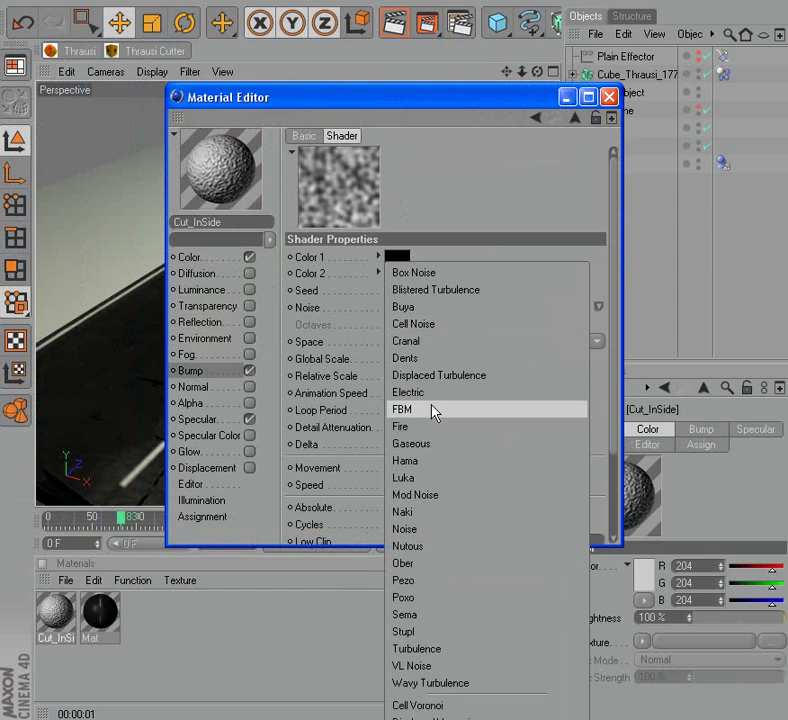
left_click(432, 408)
Step: Render a preview of the cracked road and return to frame 0
left_click(609, 98)
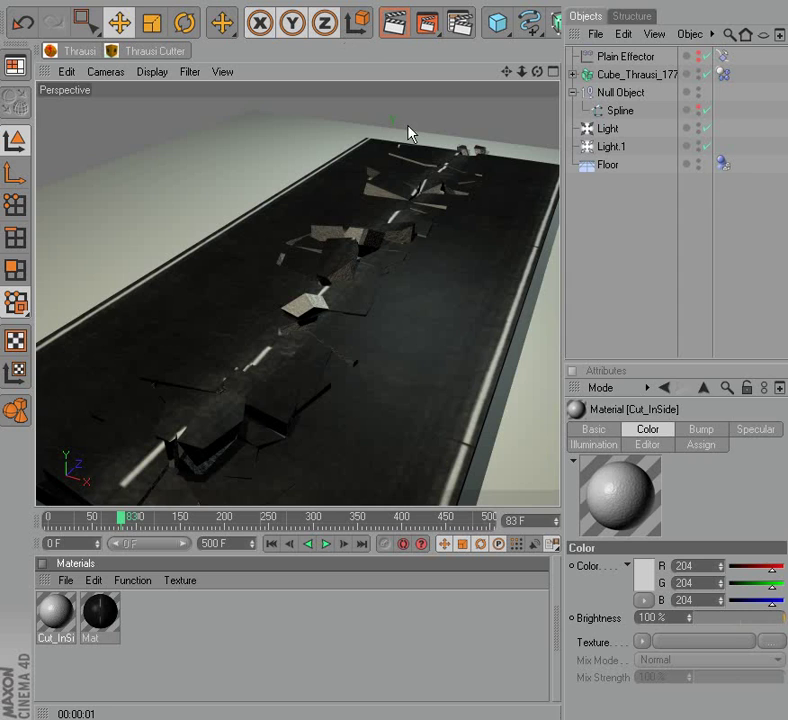
left_click(392, 24)
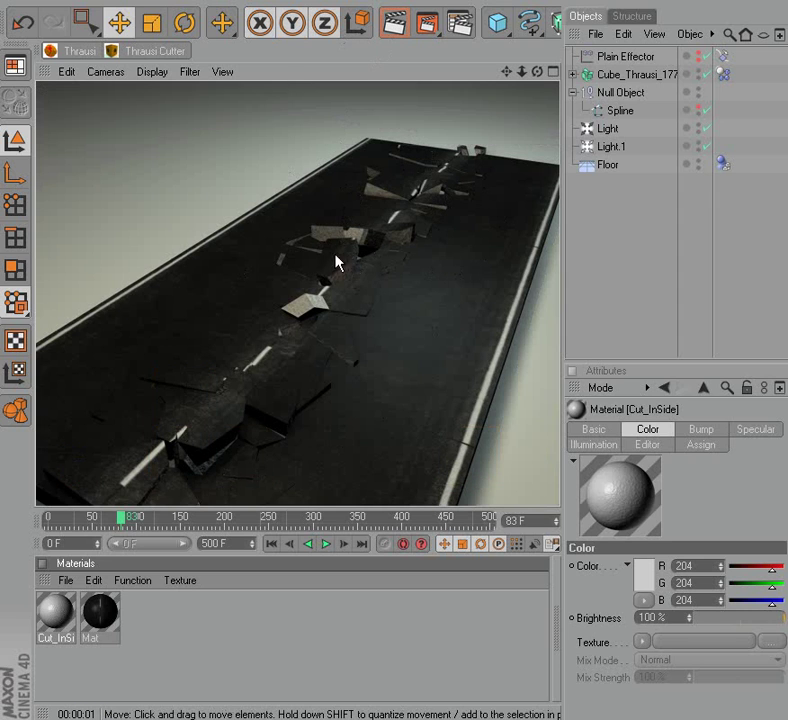
left_click(273, 544)
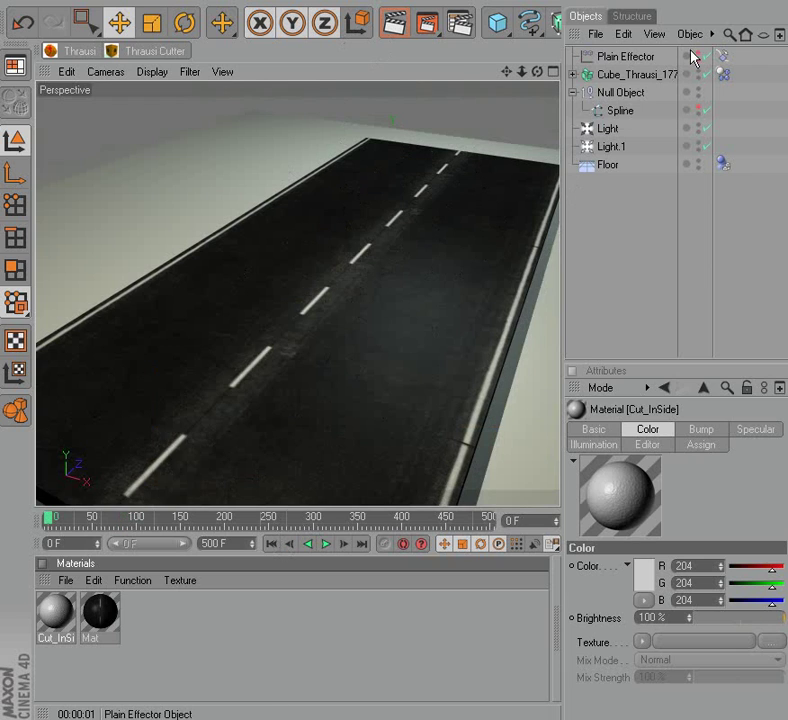
Step: Start lowering the Plain Effector's Sphere falloff weight
left_click(640, 58)
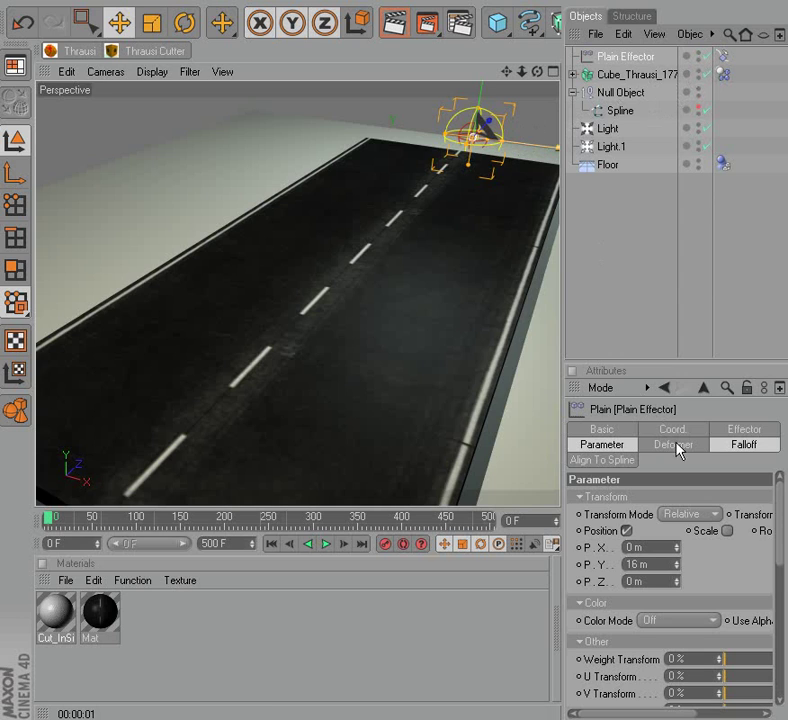
left_click(729, 433)
left_click(738, 444)
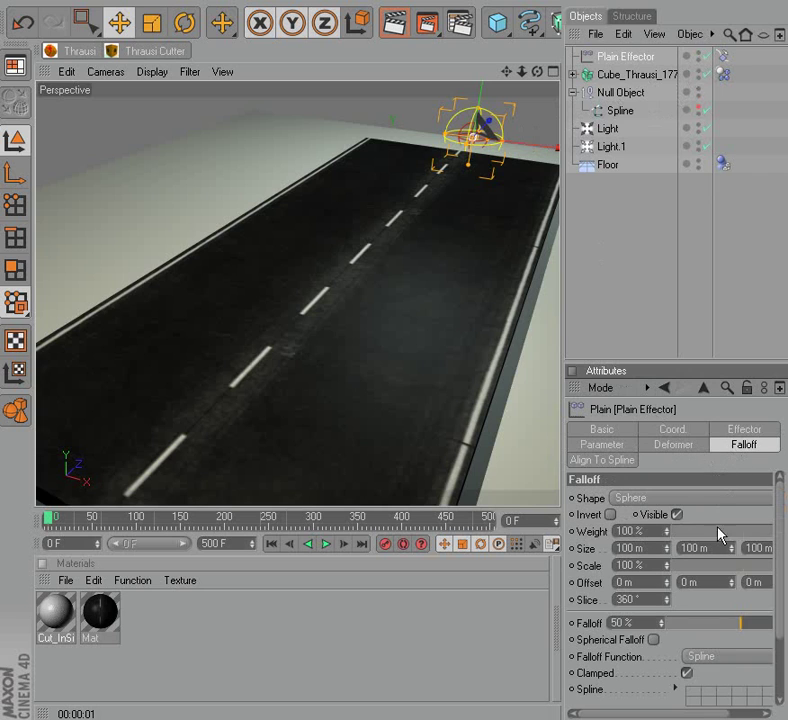
mouse_move(757, 537)
left_mouse_down()
mouse_move(738, 537)
mouse_move(754, 536)
left_mouse_up()
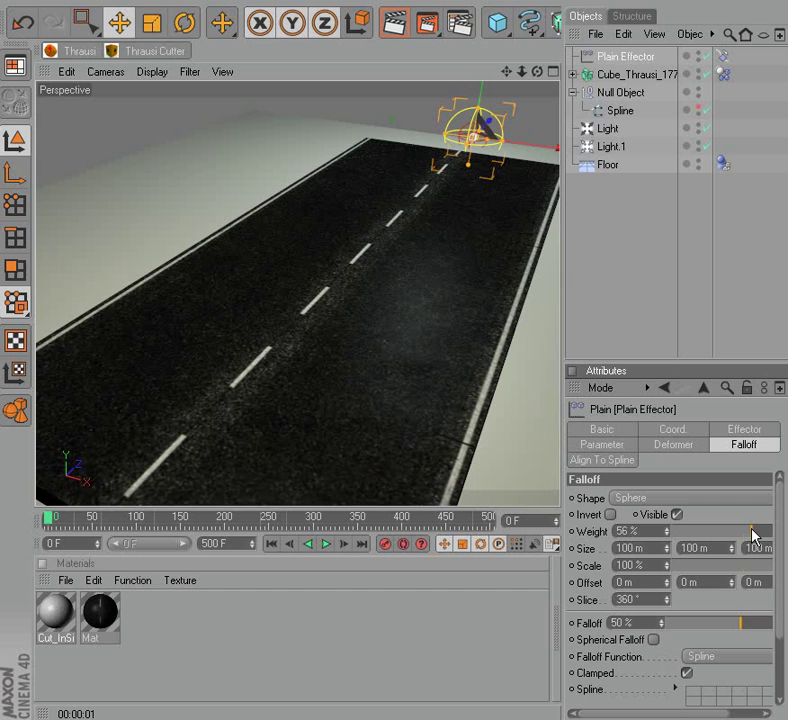
Step: Enable Enhanced OpenGL, drop the falloff weight to 31%, and reduce the falloff scale
left_click(150, 72)
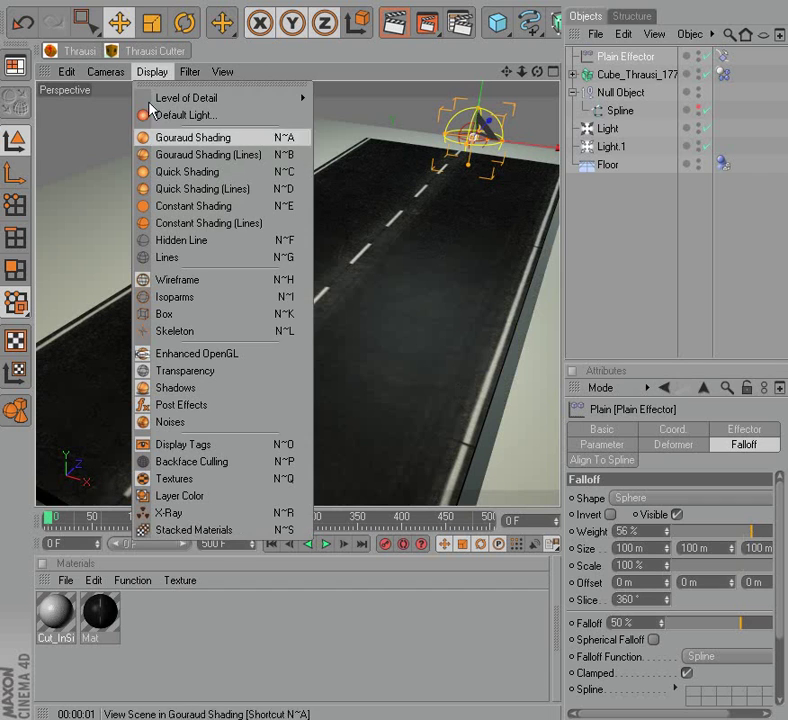
left_click(183, 362)
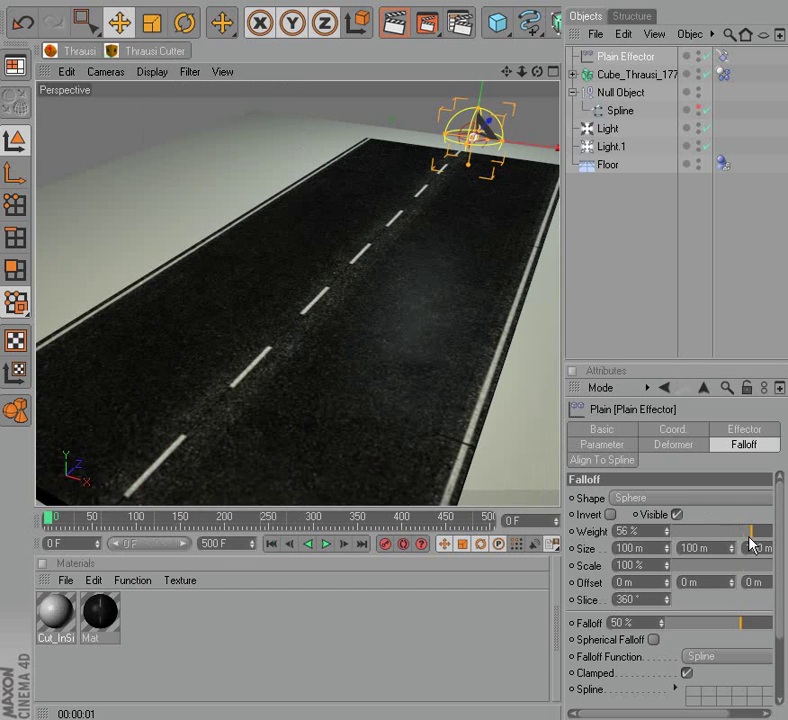
left_click_drag(751, 533, 721, 534)
left_click_drag(667, 565, 746, 616)
left_click(595, 318)
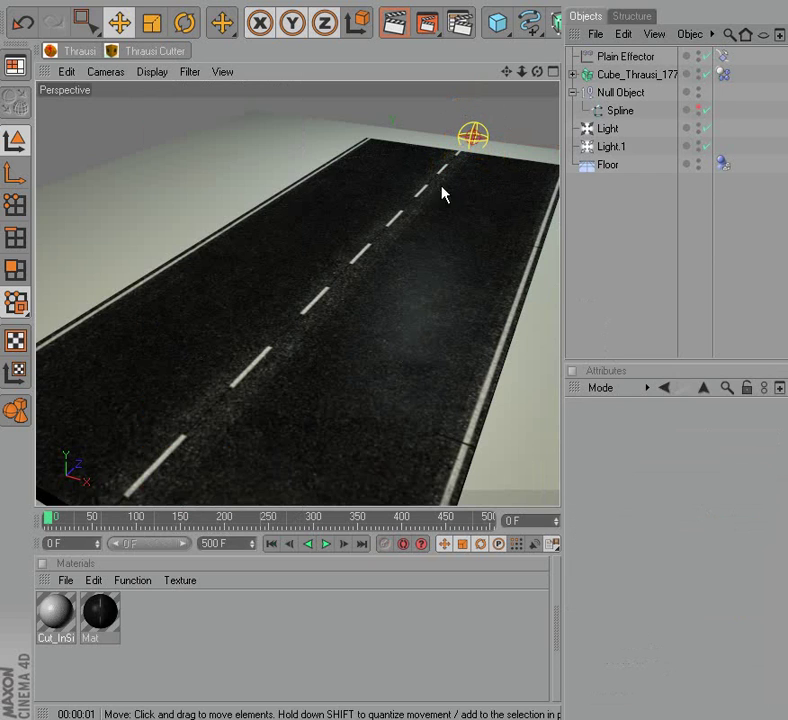
Step: Restore the Plain Effector's falloff weight to 100% and replay the animation
left_click(325, 545)
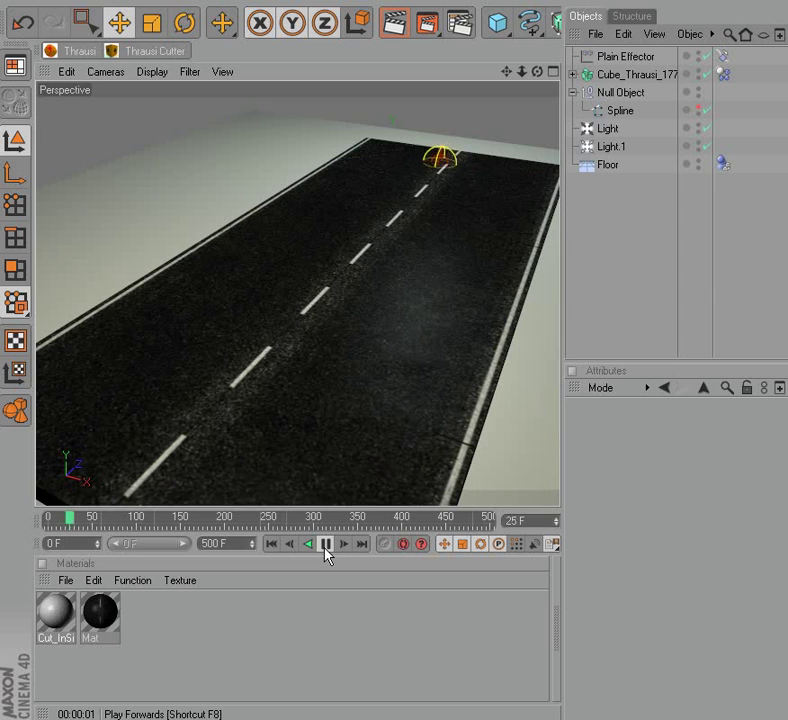
left_click(325, 545)
left_click(271, 544)
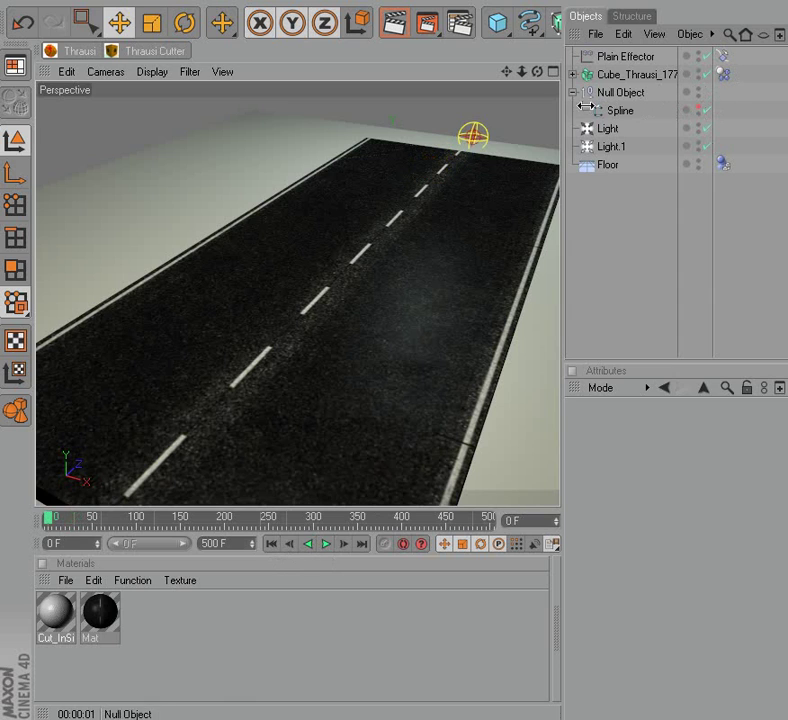
left_click(640, 57)
left_click_drag(735, 535, 775, 532)
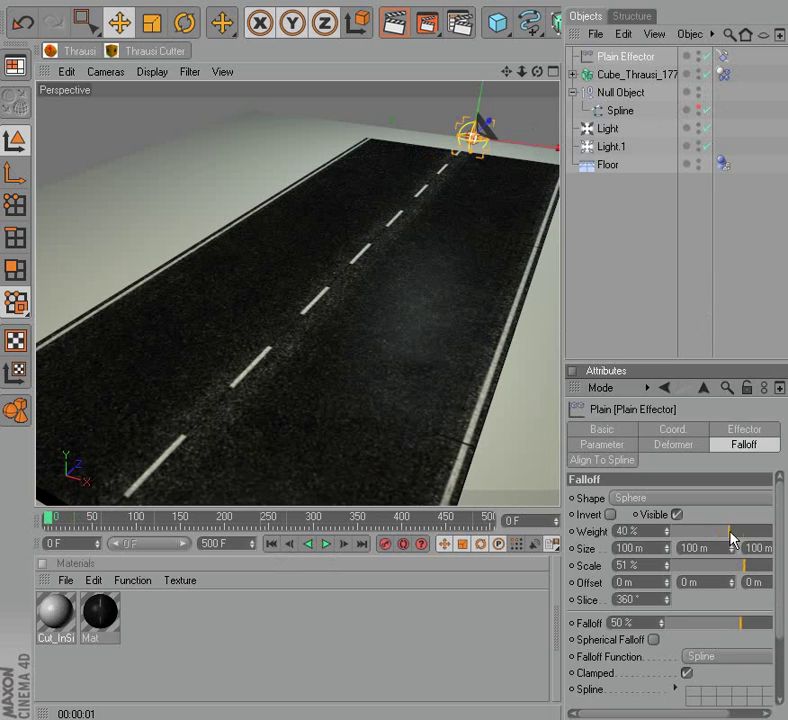
left_click(325, 544)
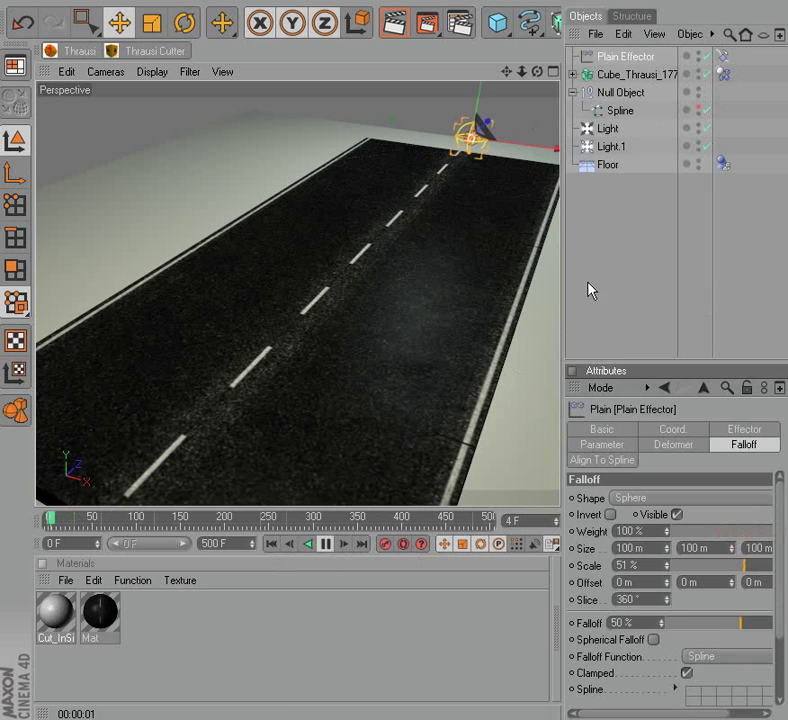
left_click(598, 300)
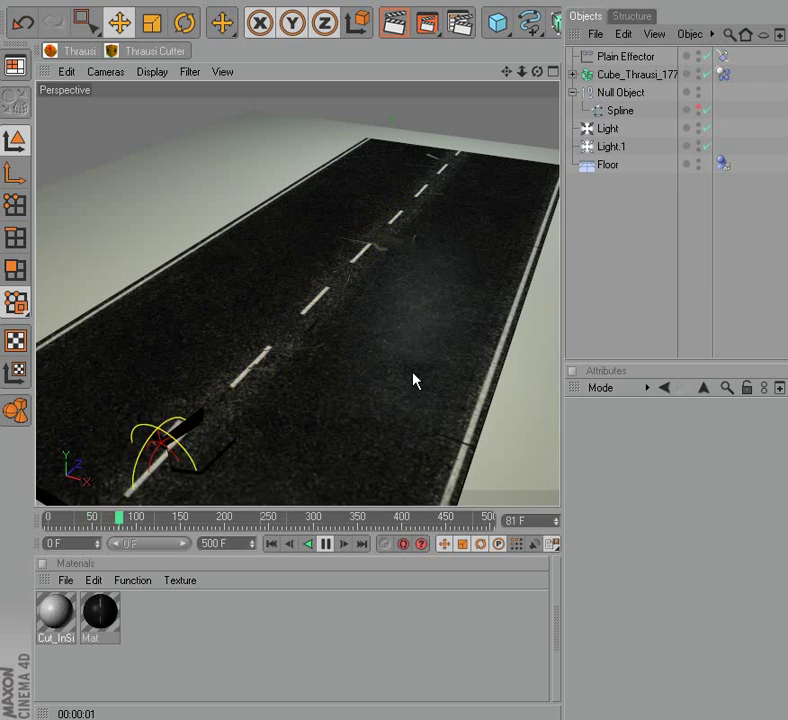
left_click(325, 543)
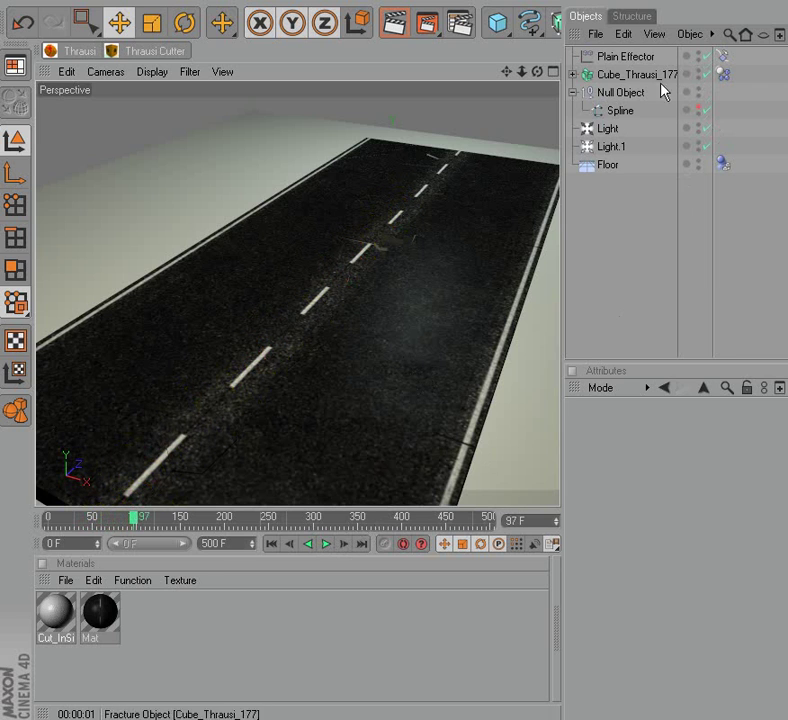
key("shift+f")
Step: Raise the falloff scale to 86% and test the thrown chunks in playback
left_click(640, 57)
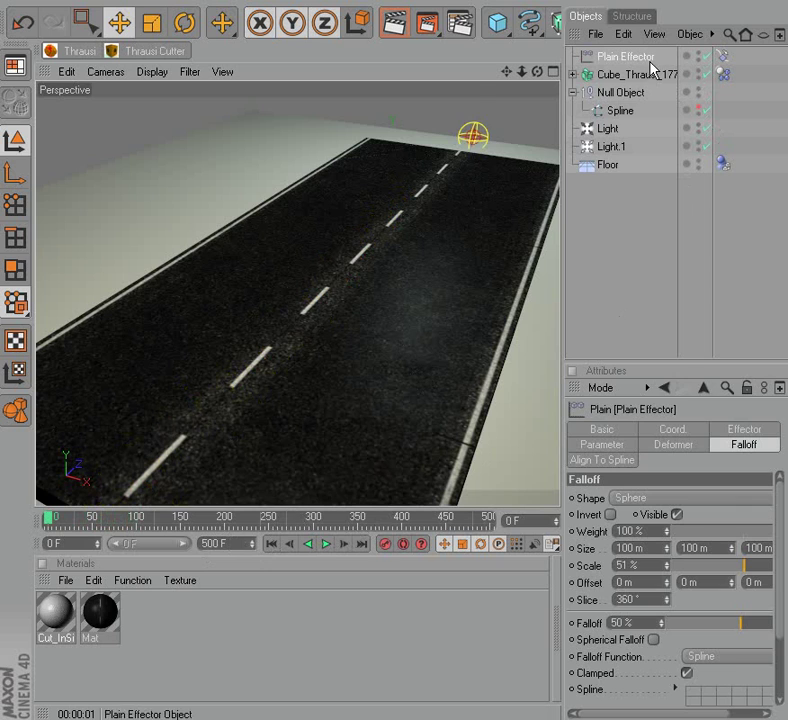
left_click(742, 568)
left_click_drag(766, 577, 774, 577)
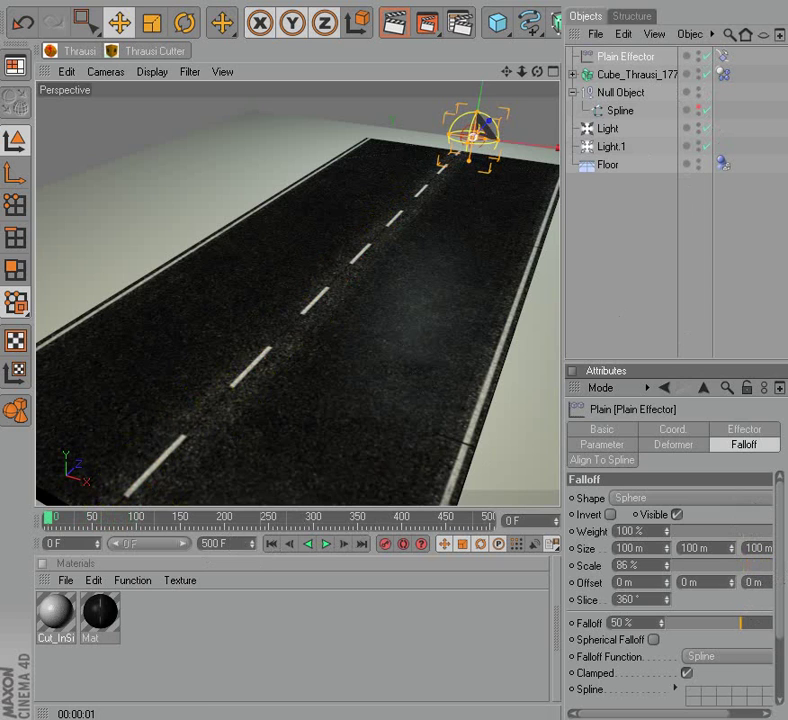
left_click(601, 278)
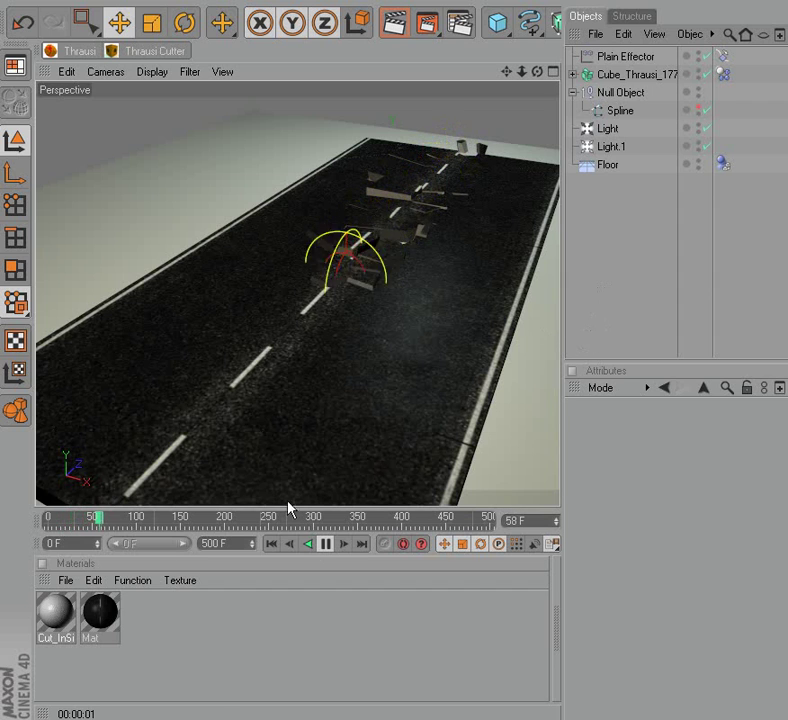
left_click(325, 543)
left_click(280, 544)
Step: Set the Sphere falloff Scale to 100% and Falloff to 23.84%
left_click(628, 57)
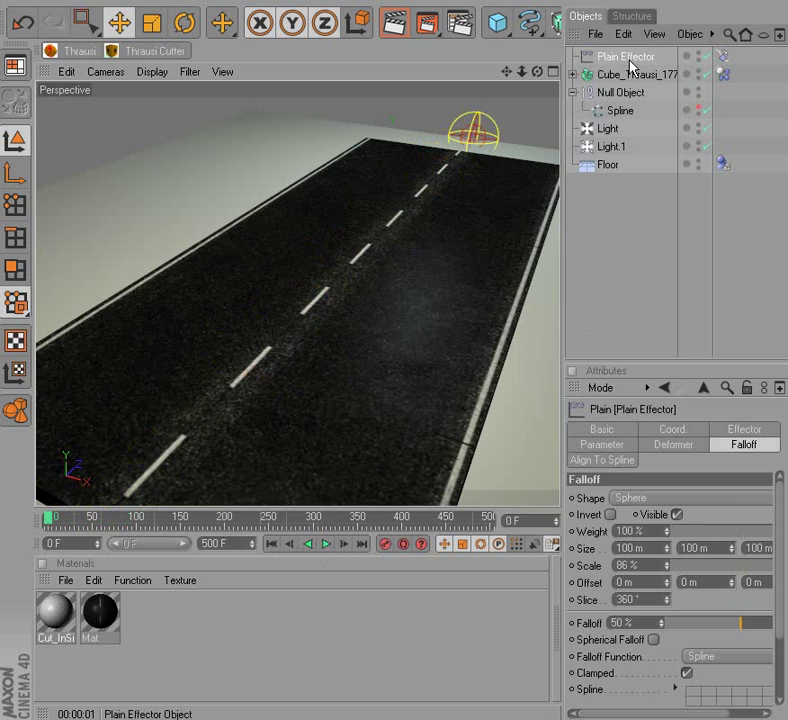
left_click(686, 713)
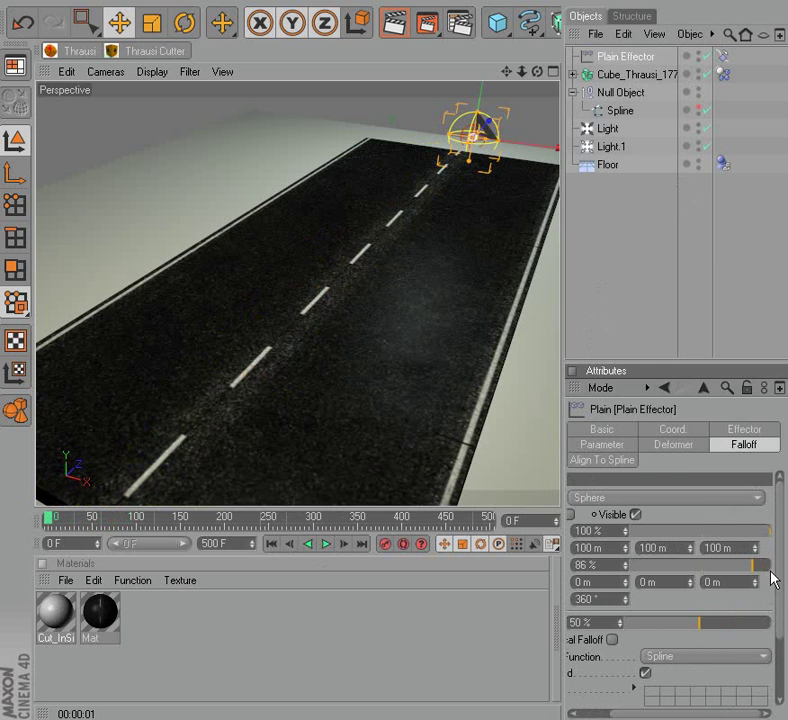
left_click_drag(757, 570, 772, 566)
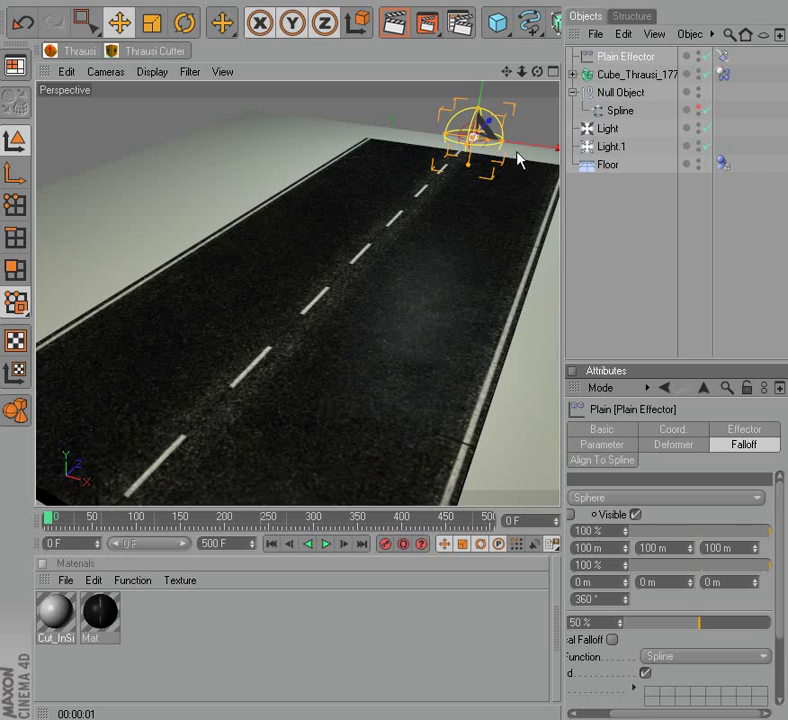
left_click_drag(699, 622, 683, 622)
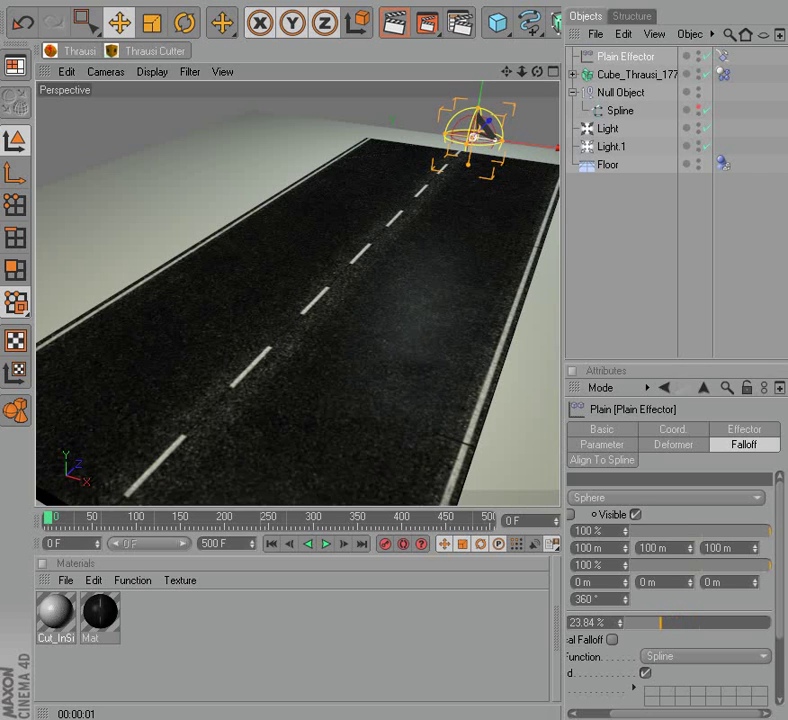
Step: Play back to test the shattering along the road, then return to frame 0
left_click(612, 230)
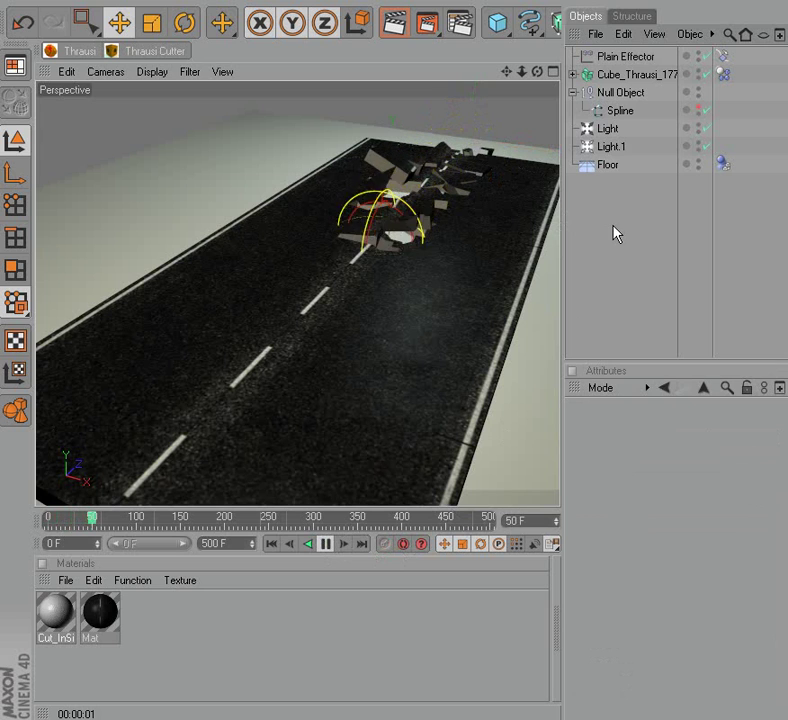
left_click(325, 543)
left_click(271, 543)
left_click(627, 57)
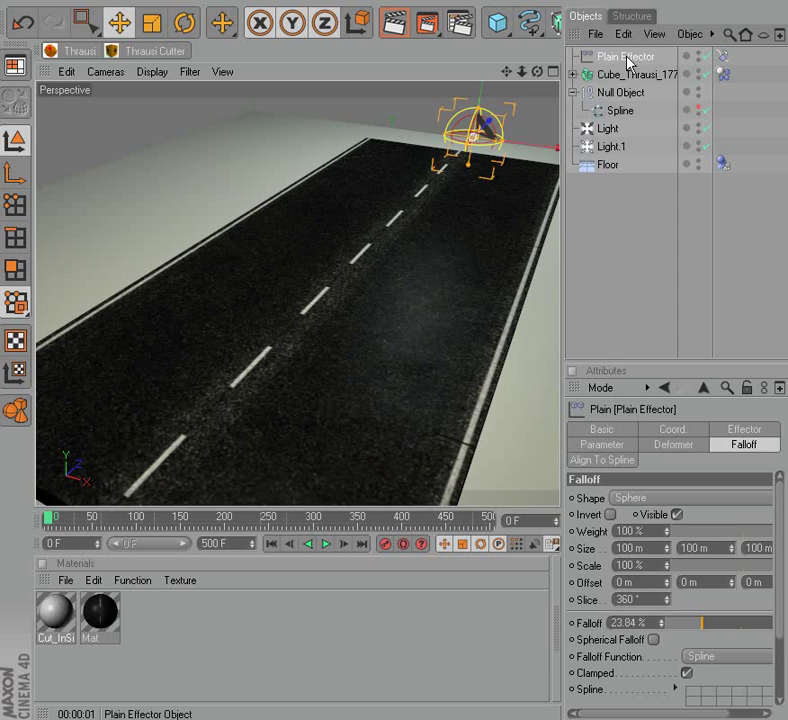
Step: Look through the Plain Effector's settings pages, ending on its transform parameters
left_click(675, 445)
left_click(718, 432)
left_click(618, 446)
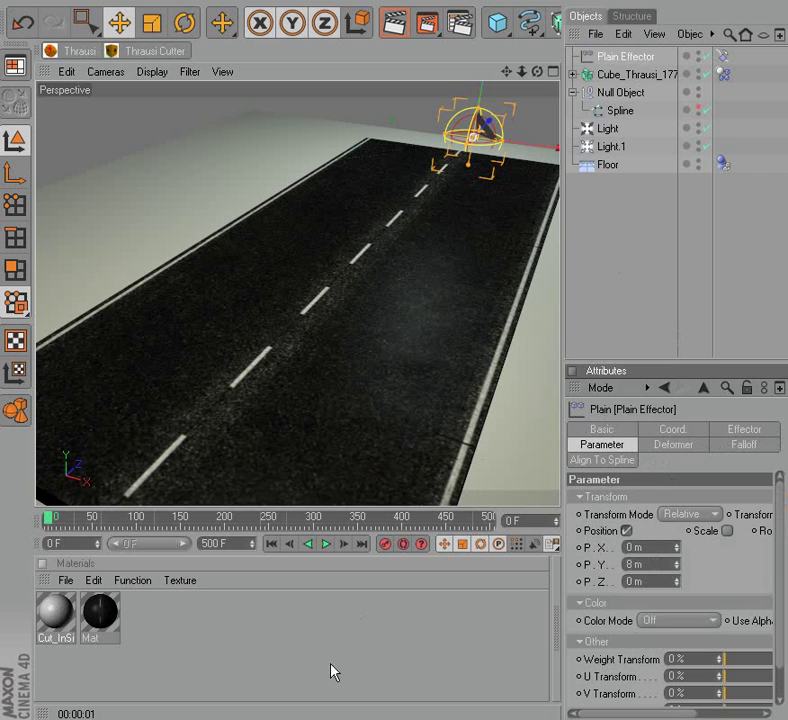
Step: Play the animation with the effector deselected and its falloff display hidden in the viewport
left_click(328, 549)
left_click(573, 282)
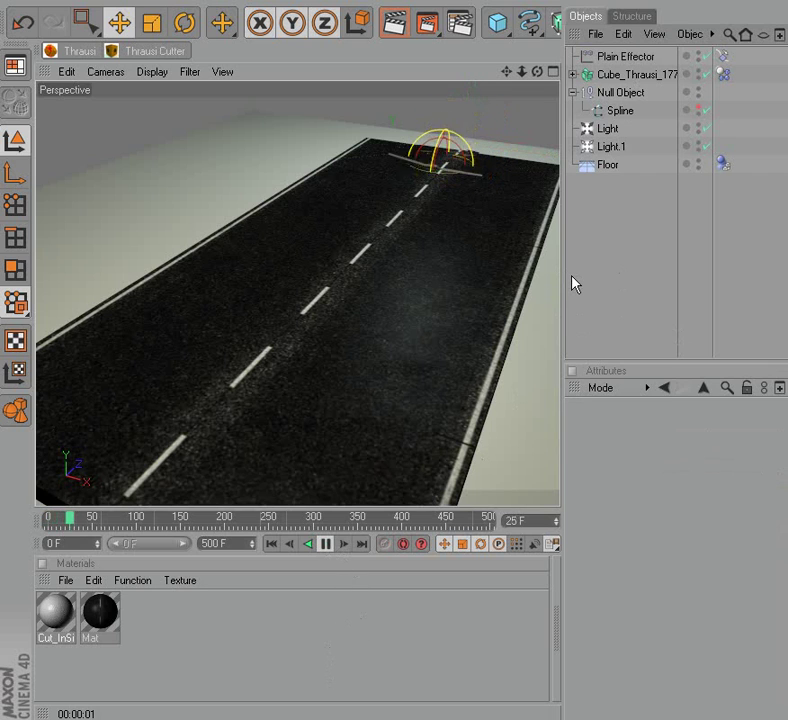
left_click(698, 55)
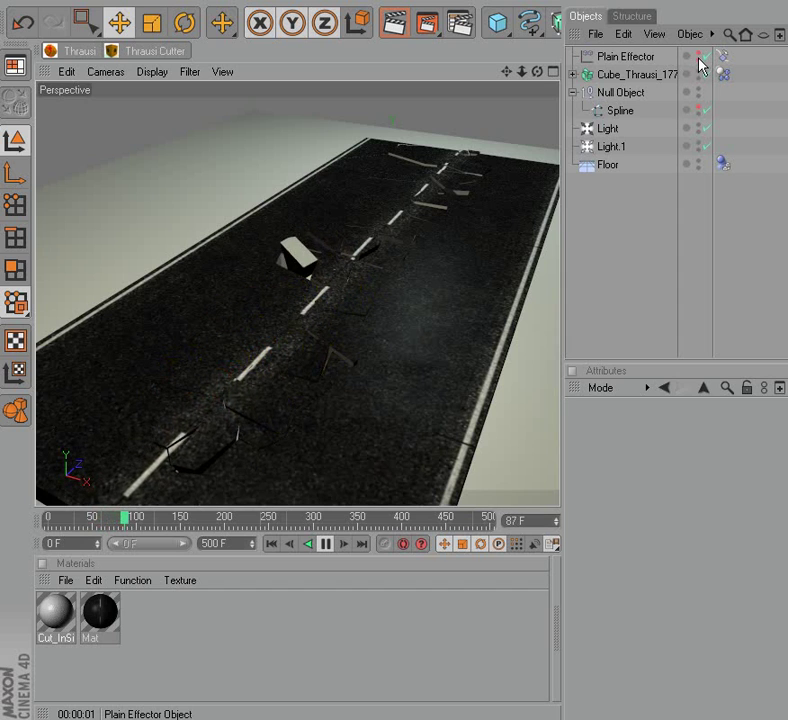